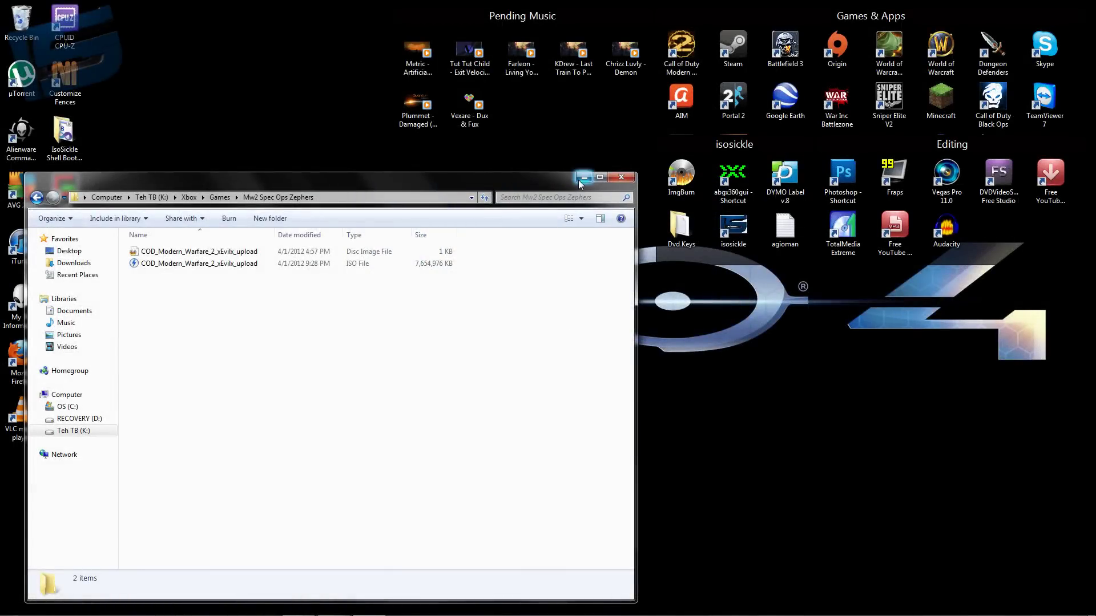
Hide and restore the Mw2 Spec Ops Zephers folder window to check the desktop
{"action": "mouse_move", "coordinate": [586, 186]}
{"action": "left_mouse_down"}
{"action": "mouse_move", "coordinate": [592, 167]}
{"action": "mouse_move", "coordinate": [591, 182]}
{"action": "left_mouse_up"}
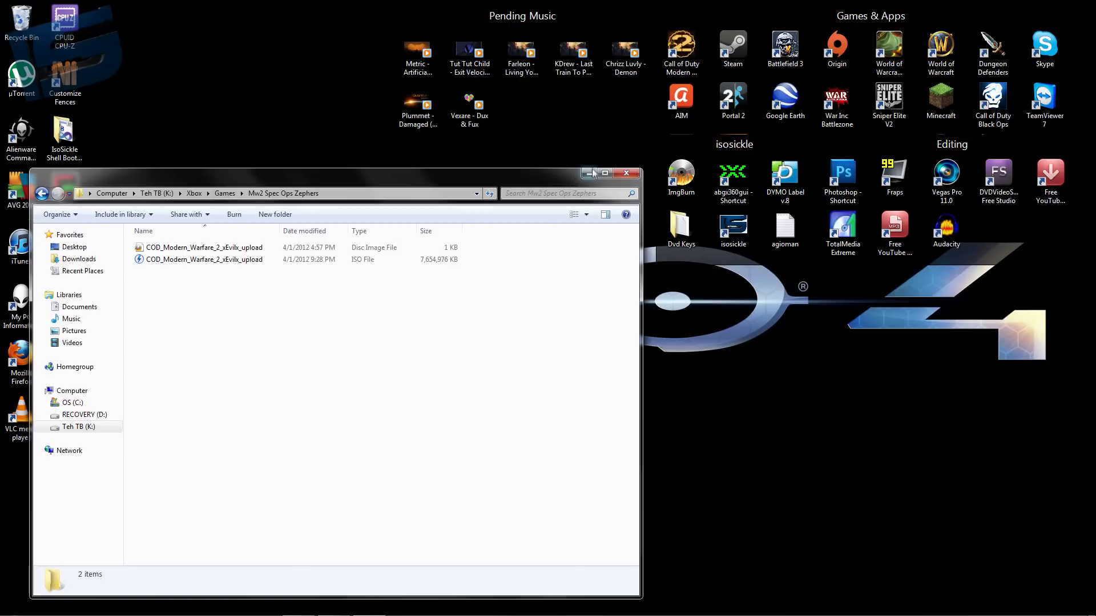
{"action": "left_click", "coordinate": [589, 173]}
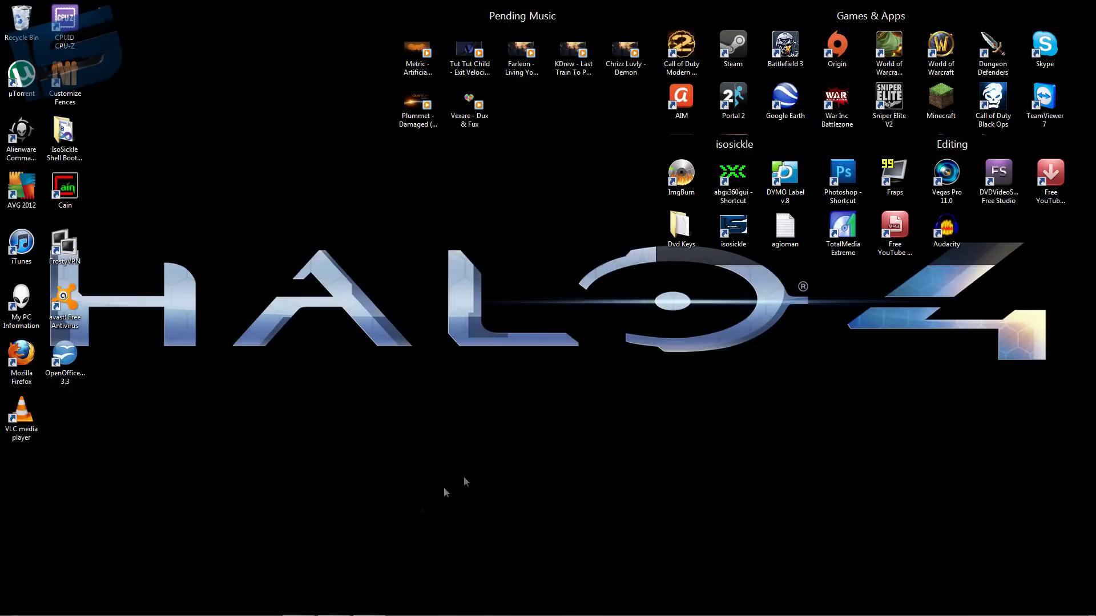
{"action": "left_click", "coordinate": [369, 605]}
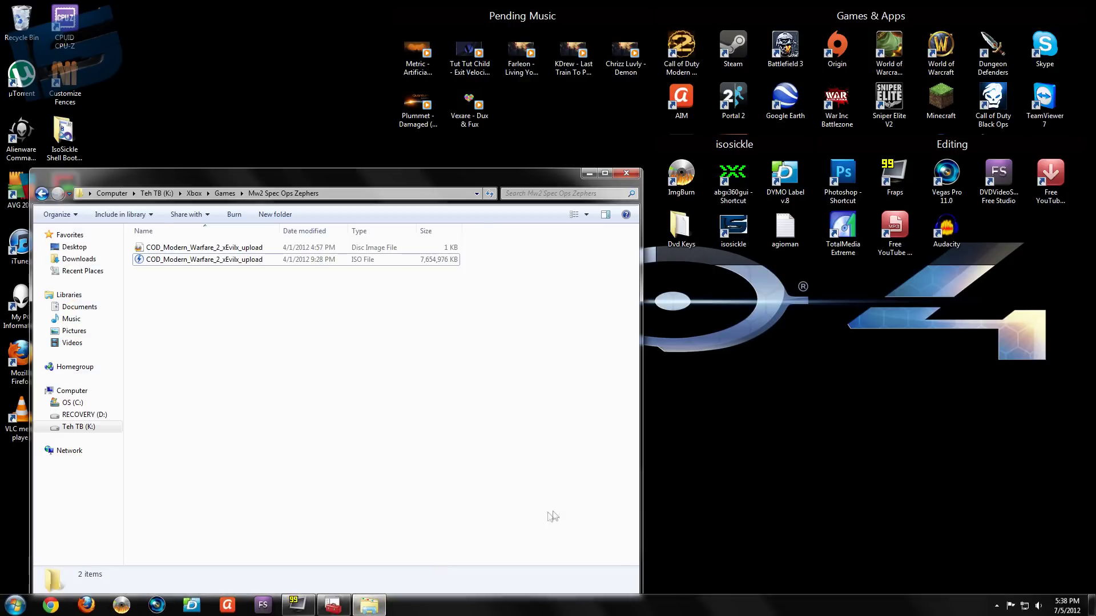
{"action": "left_click", "coordinate": [588, 173]}
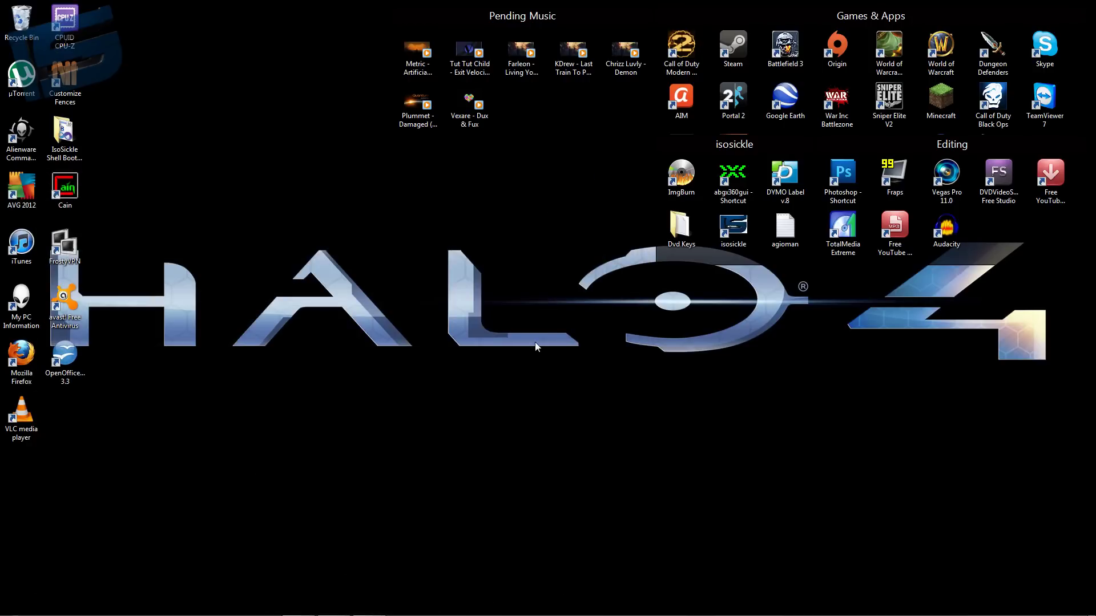
{"action": "mouse_move", "coordinate": [369, 610]}
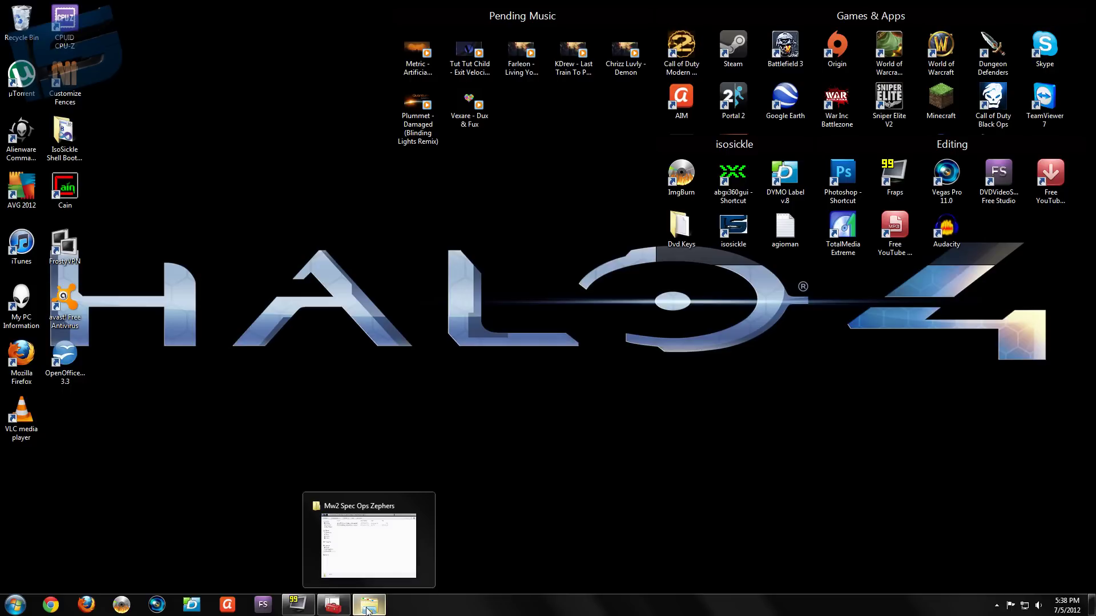
{"action": "left_click", "coordinate": [367, 609]}
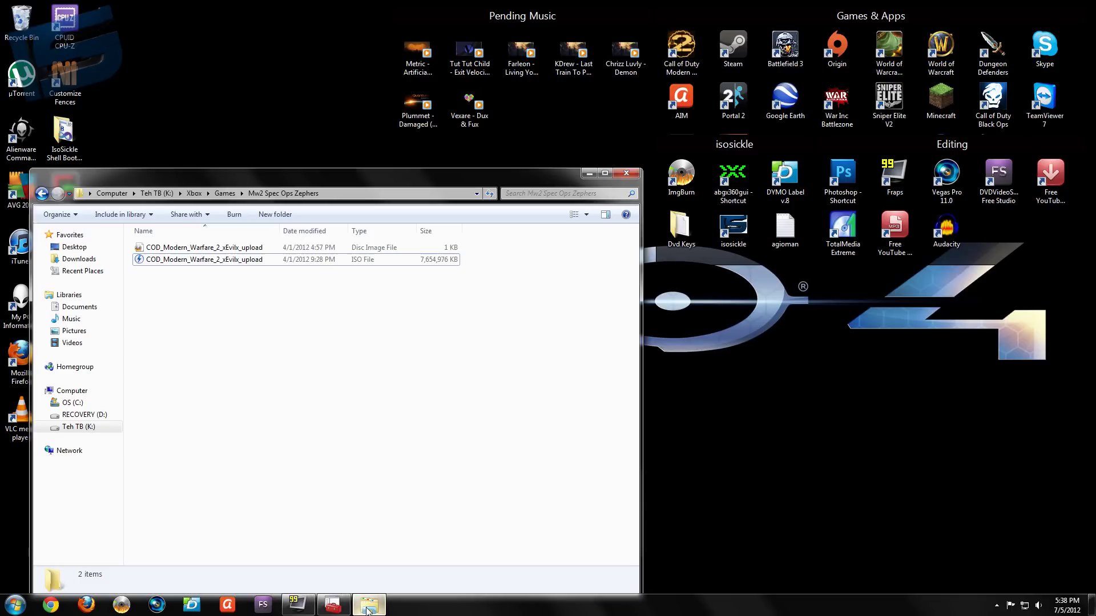
Reopen Mw2 Spec Ops Zephers from Games and select both COD_Modern_Warfare_2 files
{"action": "left_click_drag", "start_coordinate": [334, 182], "coordinate": [347, 139]}
{"action": "left_click", "coordinate": [239, 156]}
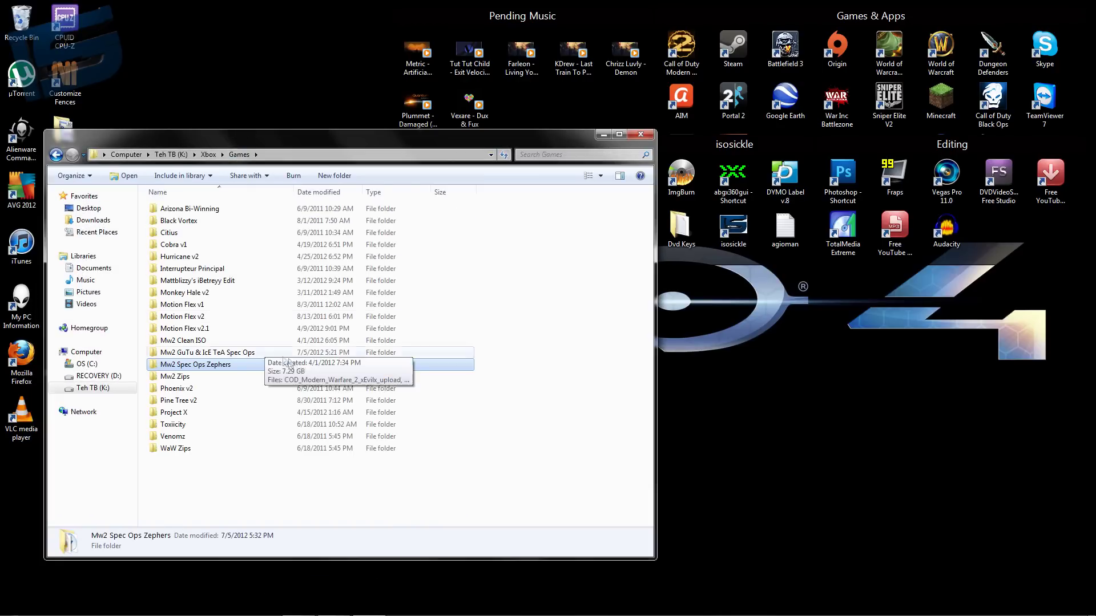
{"action": "double_click", "coordinate": [361, 365]}
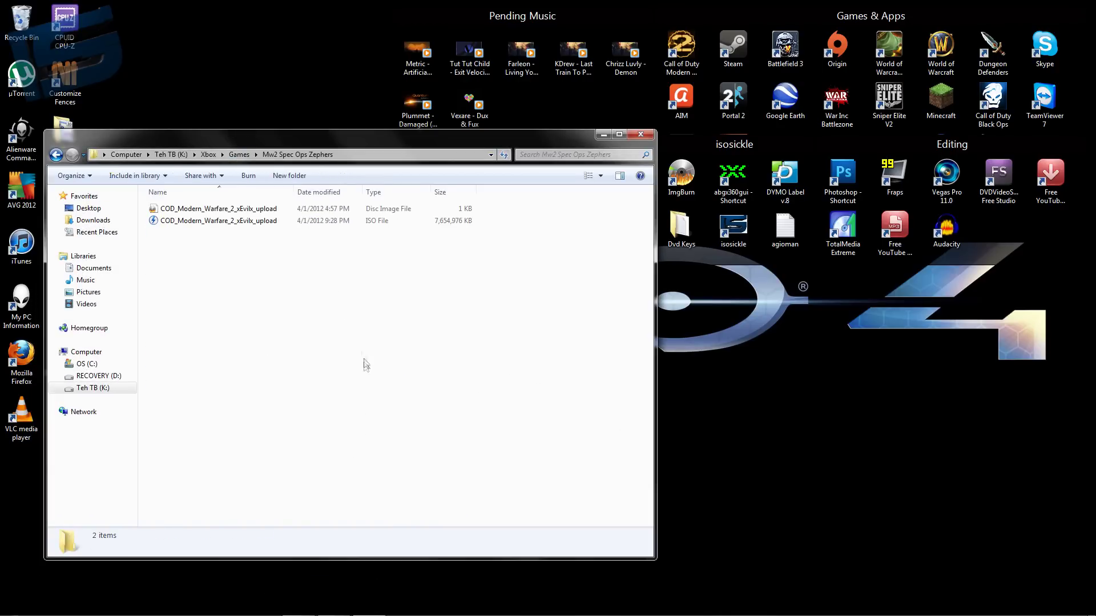
{"action": "left_click_drag", "start_coordinate": [278, 302], "coordinate": [268, 205]}
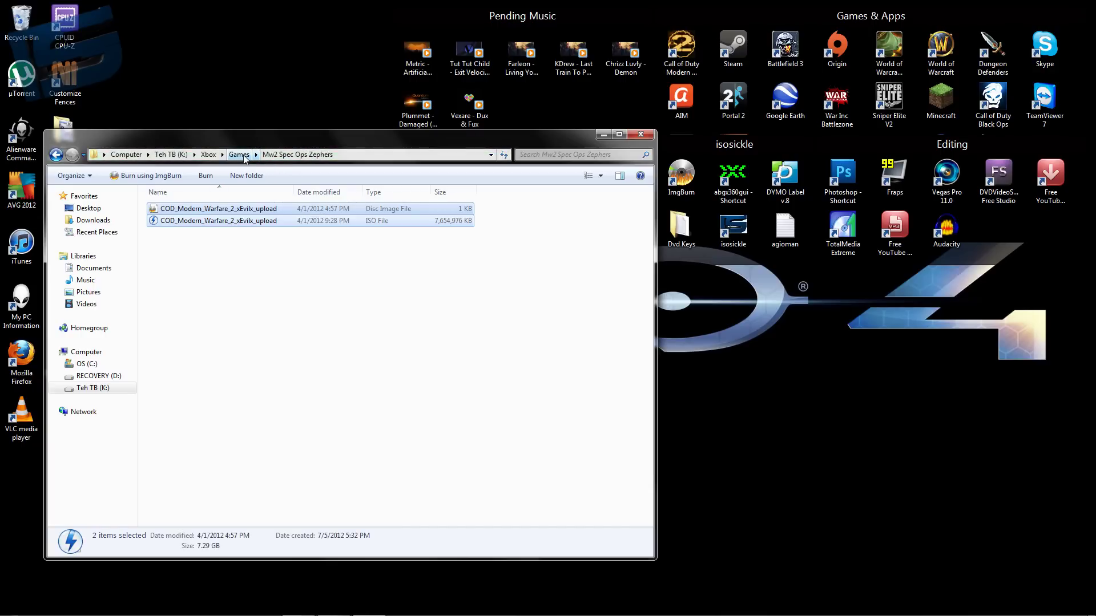
Return to Mw2 Spec Ops Zephers via Games, then minimize the folder window
{"action": "left_click", "coordinate": [238, 154]}
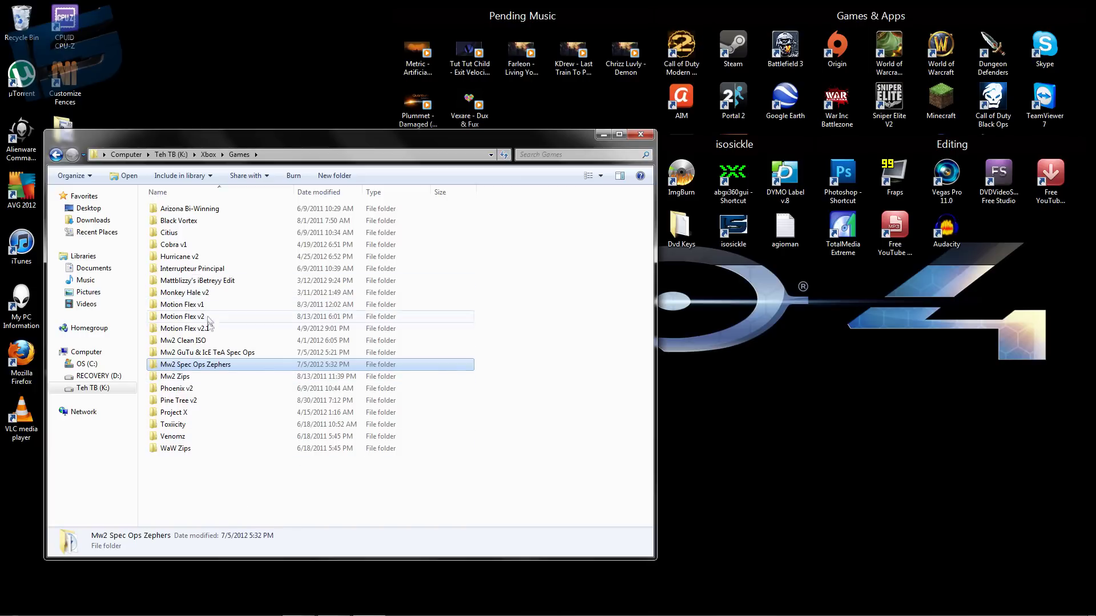
{"action": "mouse_move", "coordinate": [237, 374]}
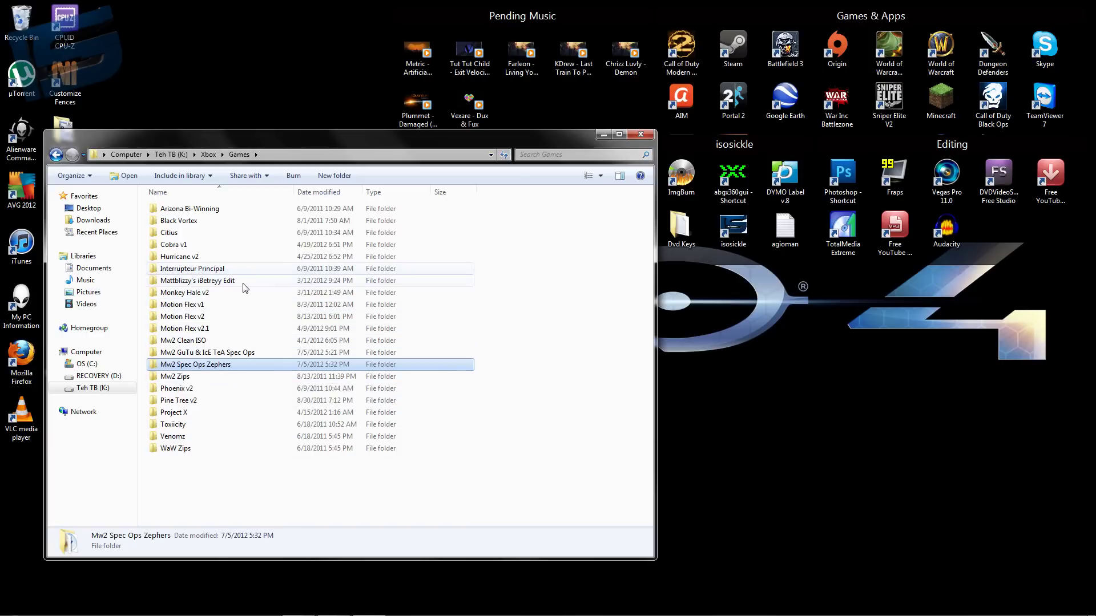
{"action": "double_click", "coordinate": [229, 366]}
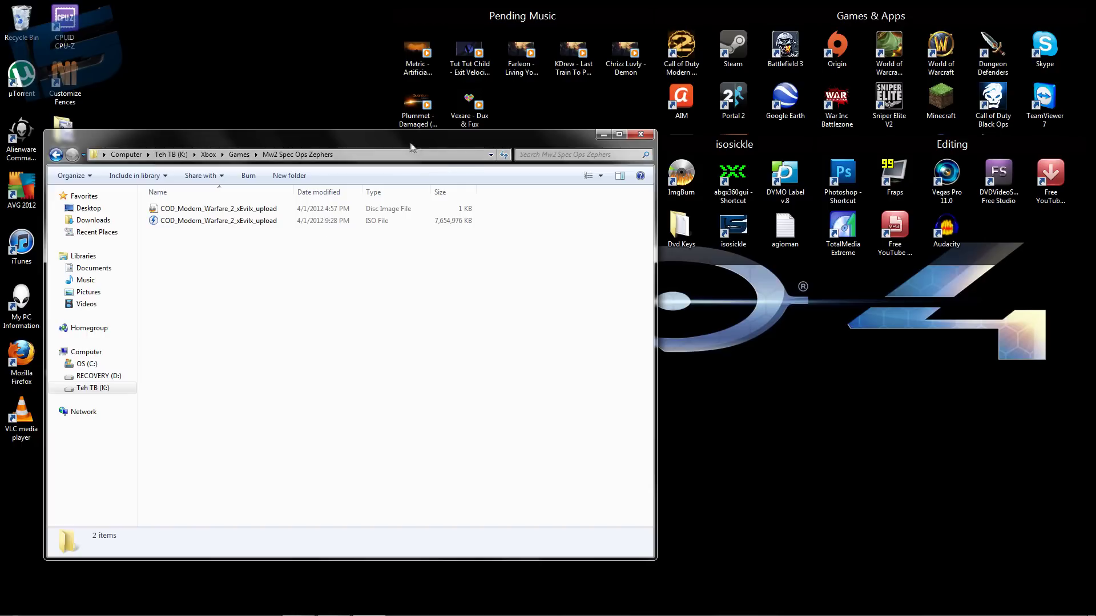
{"action": "left_click_drag", "start_coordinate": [401, 136], "coordinate": [388, 153]}
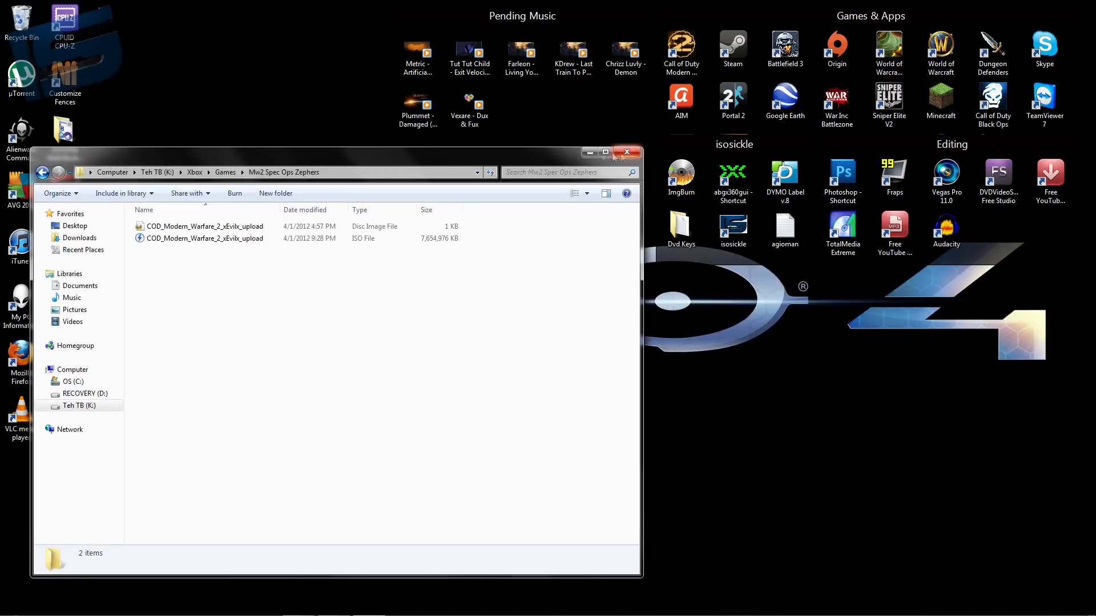
{"action": "left_click", "coordinate": [590, 151]}
Launch abgx360 GUI and load K:\Xbox\Games\Mw2 Spec Ops Zephers\COD_Modern_Warfare_2_xEvilx_upload.iso as input
{"action": "double_click", "coordinate": [733, 174]}
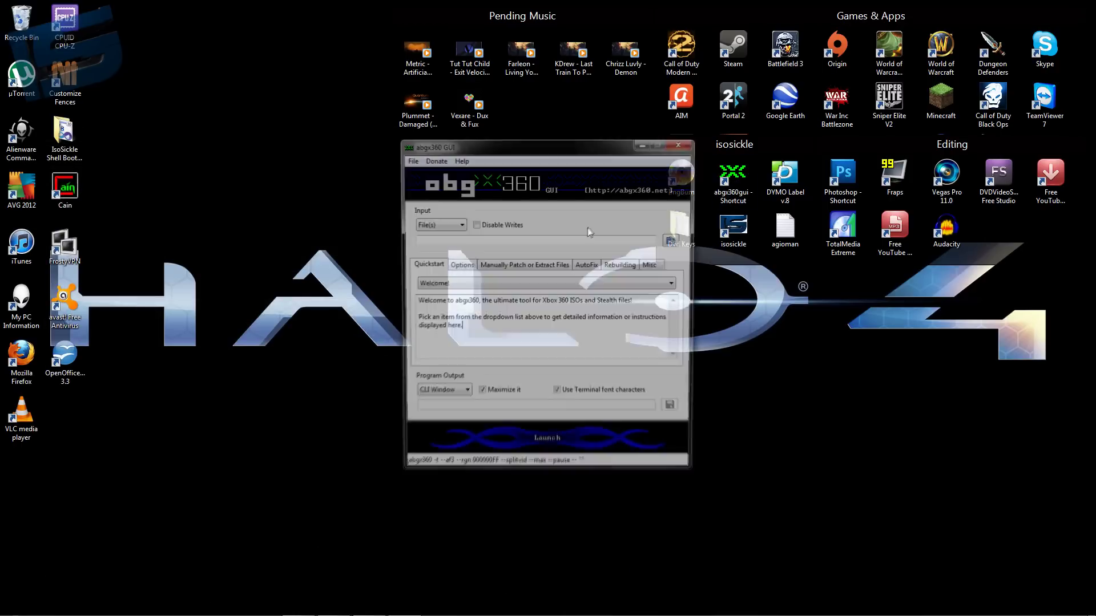
{"action": "left_click_drag", "start_coordinate": [561, 147], "coordinate": [247, 103]}
{"action": "left_click", "coordinate": [360, 196]}
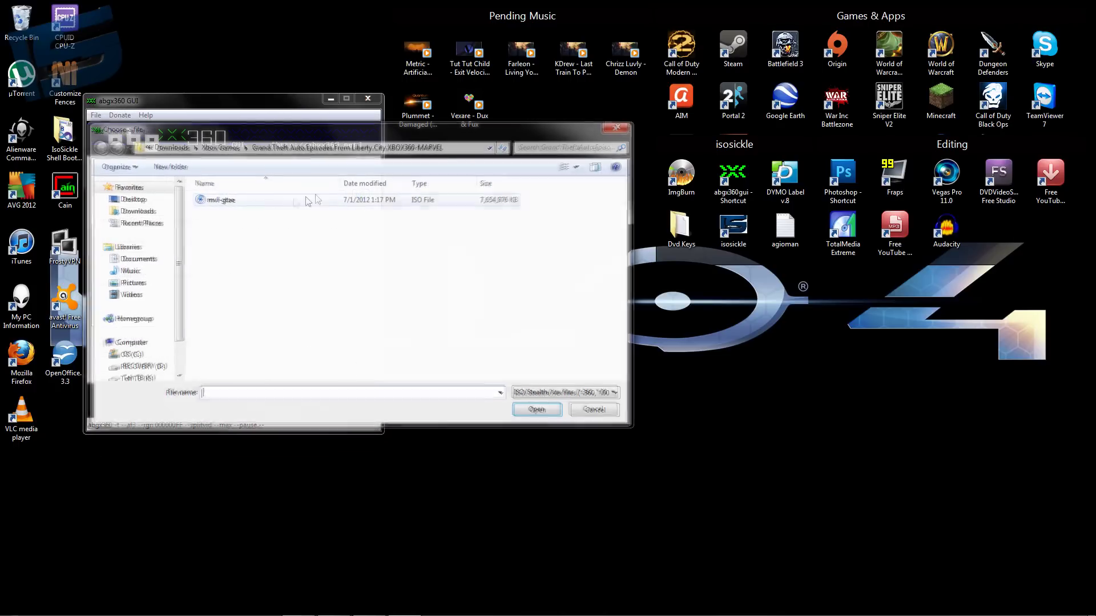
{"action": "scroll", "coordinate": [143, 297], "scroll_direction": "down", "scroll_amount": 1}
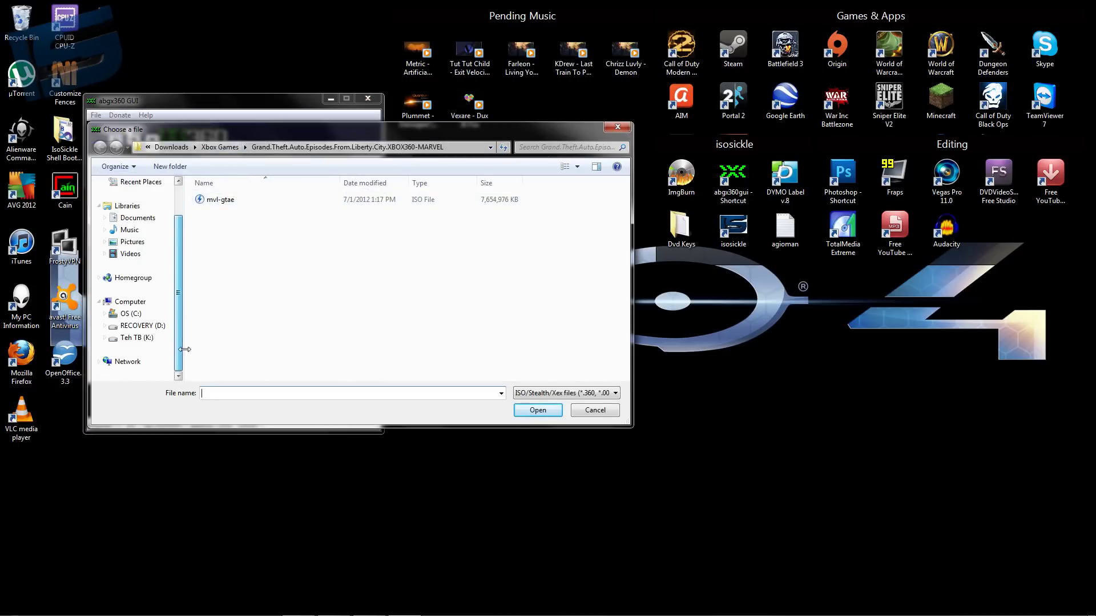
{"action": "left_click", "coordinate": [147, 340]}
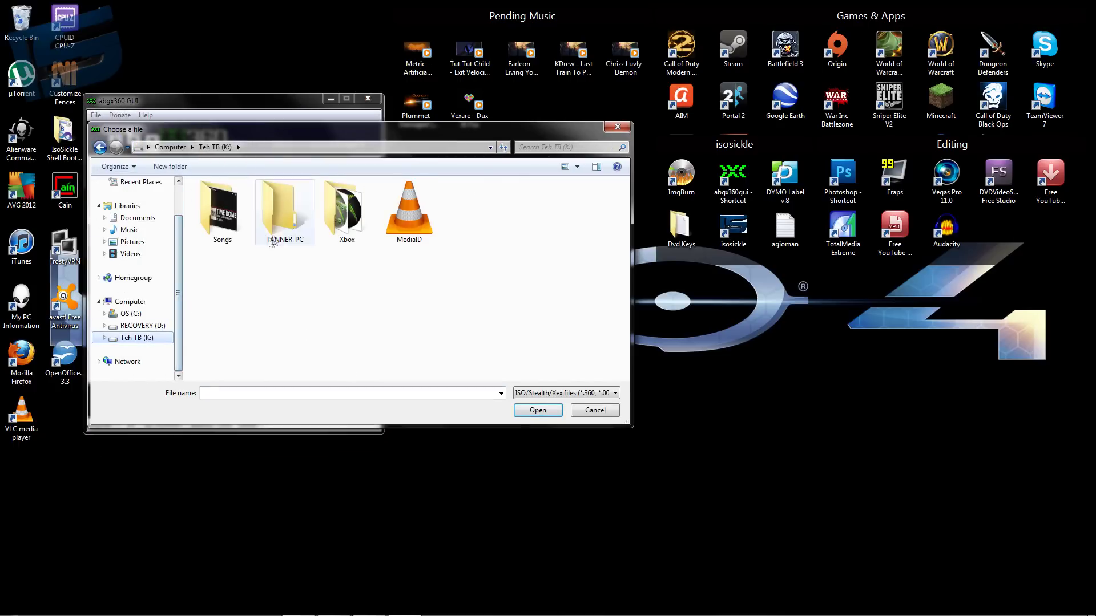
{"action": "double_click", "coordinate": [362, 201]}
{"action": "double_click", "coordinate": [287, 213]}
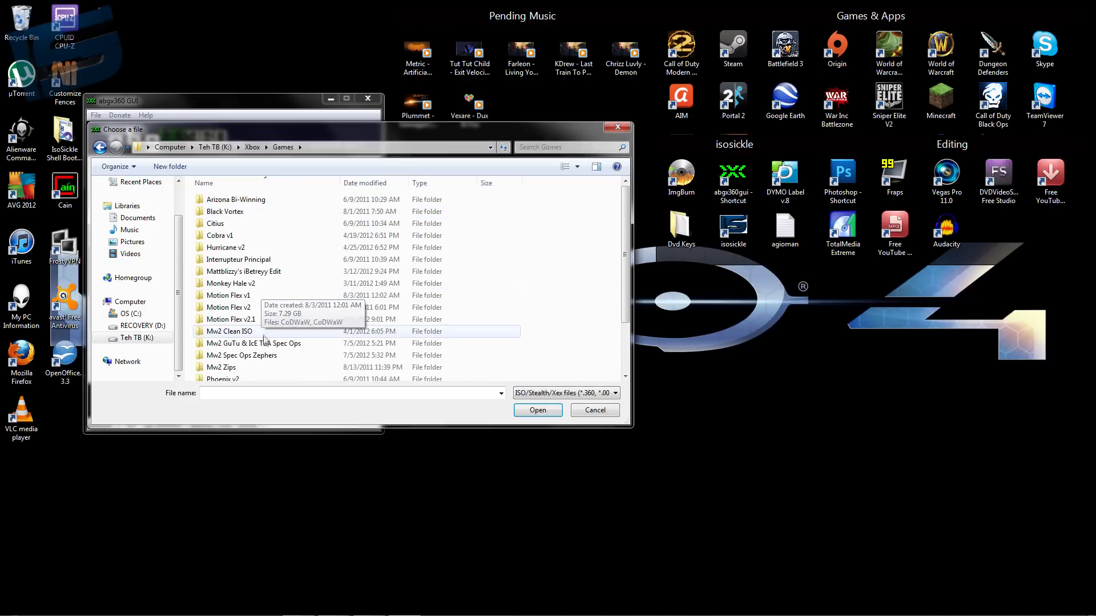
{"action": "scroll", "coordinate": [267, 357], "scroll_direction": "down", "scroll_amount": 2}
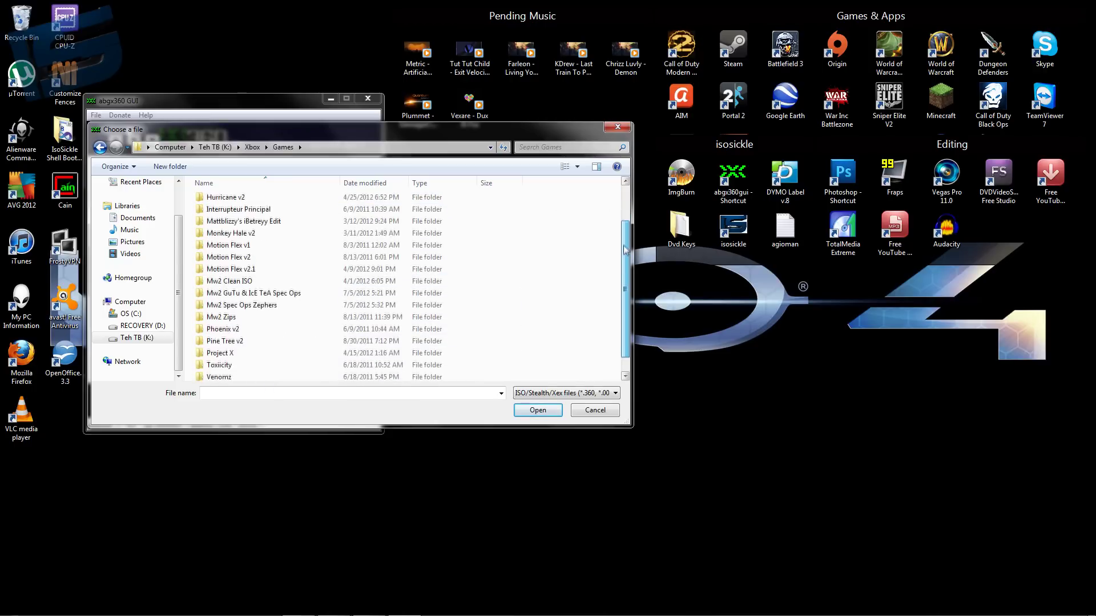
{"action": "double_click", "coordinate": [272, 304]}
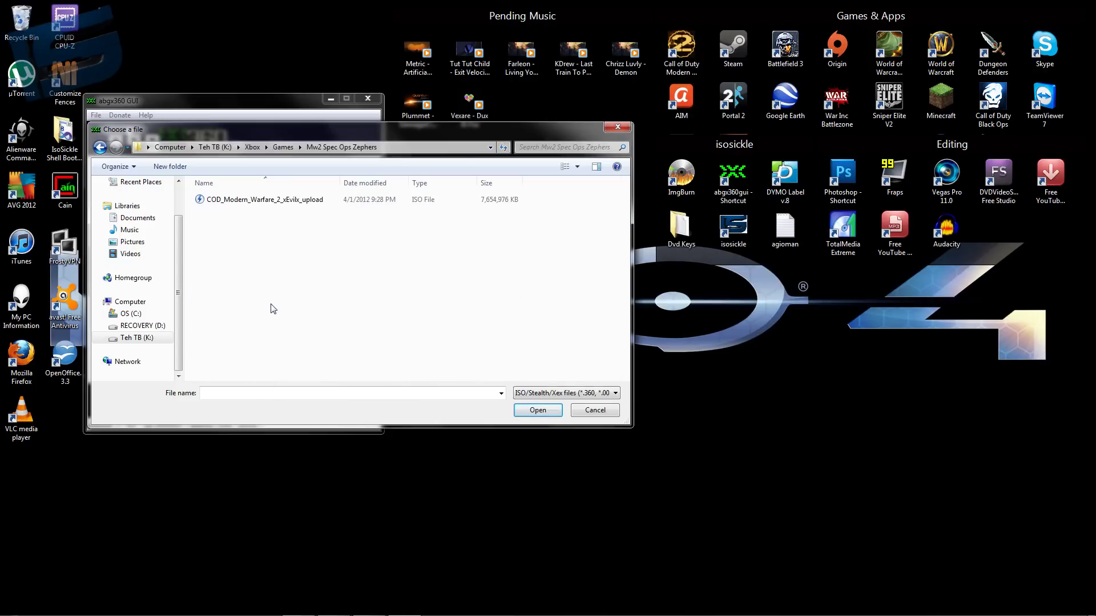
{"action": "left_click", "coordinate": [264, 201]}
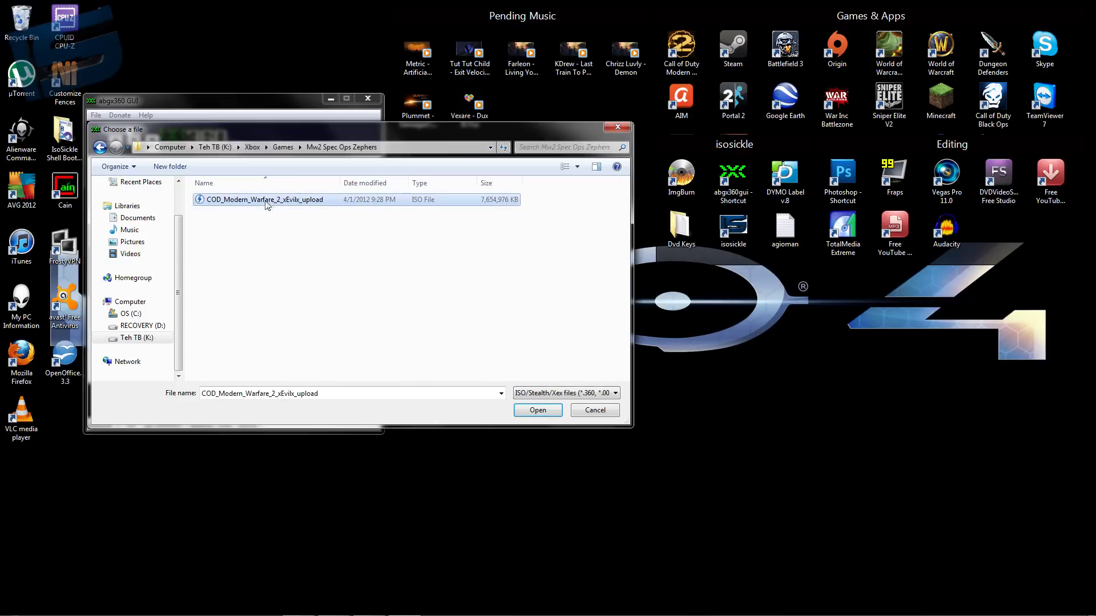
{"action": "left_click", "coordinate": [534, 411]}
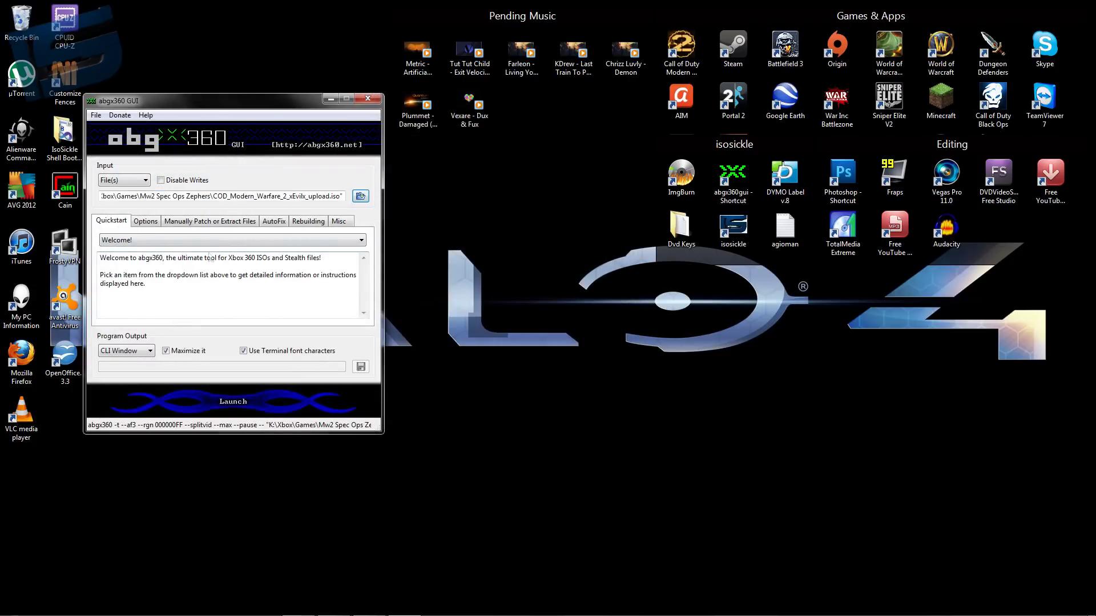
Review the Options, Manual Patch, AutoFix, Rebuilding and Misc tabs, then start checking the ISO
{"action": "left_click", "coordinate": [147, 222]}
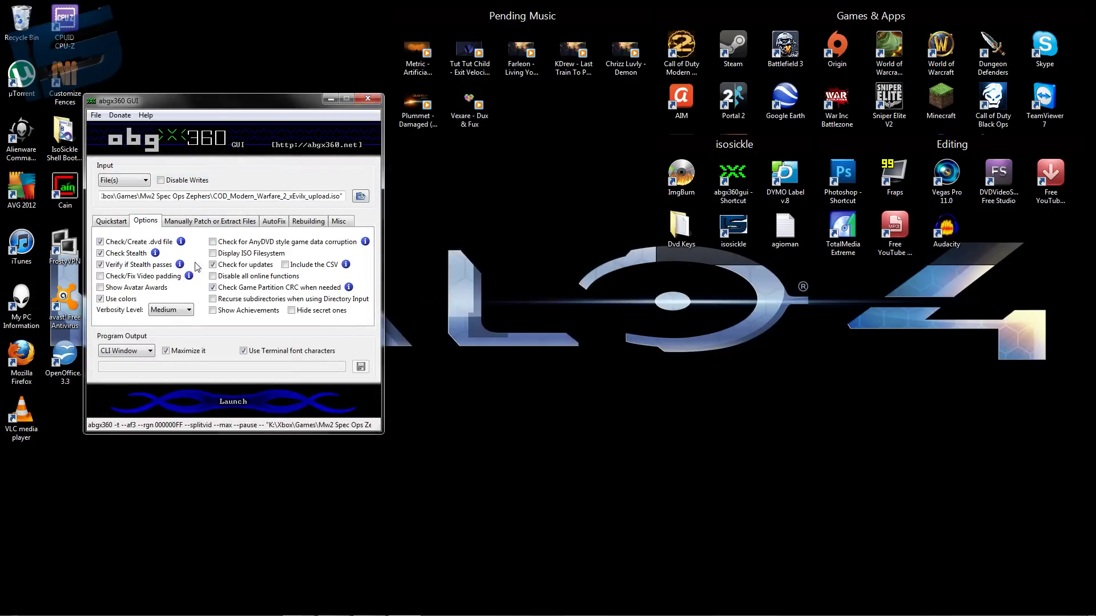
{"action": "mouse_move", "coordinate": [184, 242]}
{"action": "left_click", "coordinate": [193, 223]}
{"action": "left_click", "coordinate": [275, 224]}
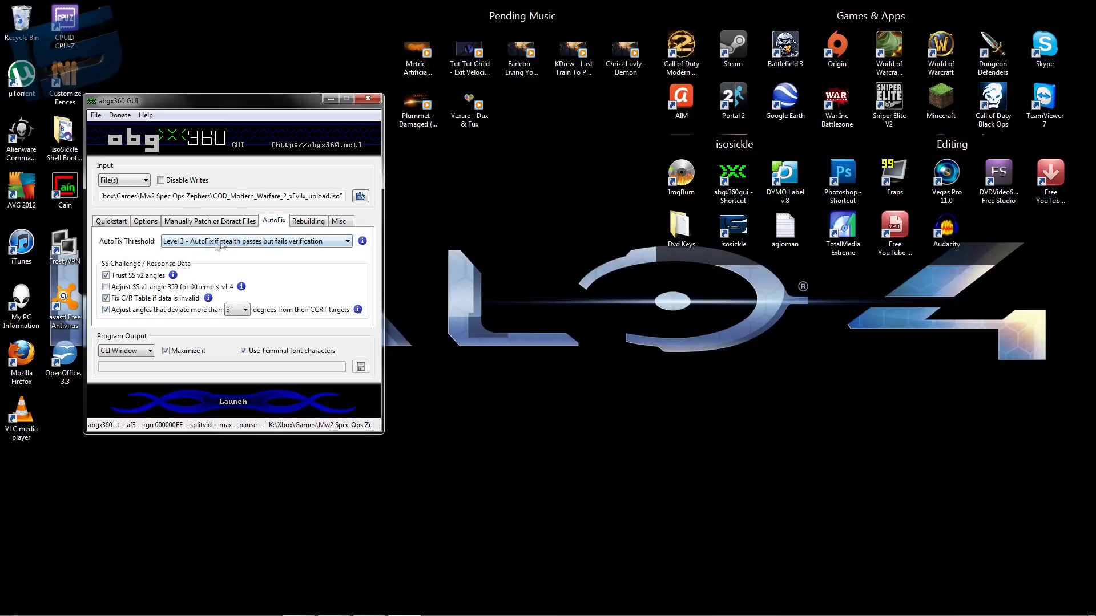
{"action": "left_click", "coordinate": [317, 223]}
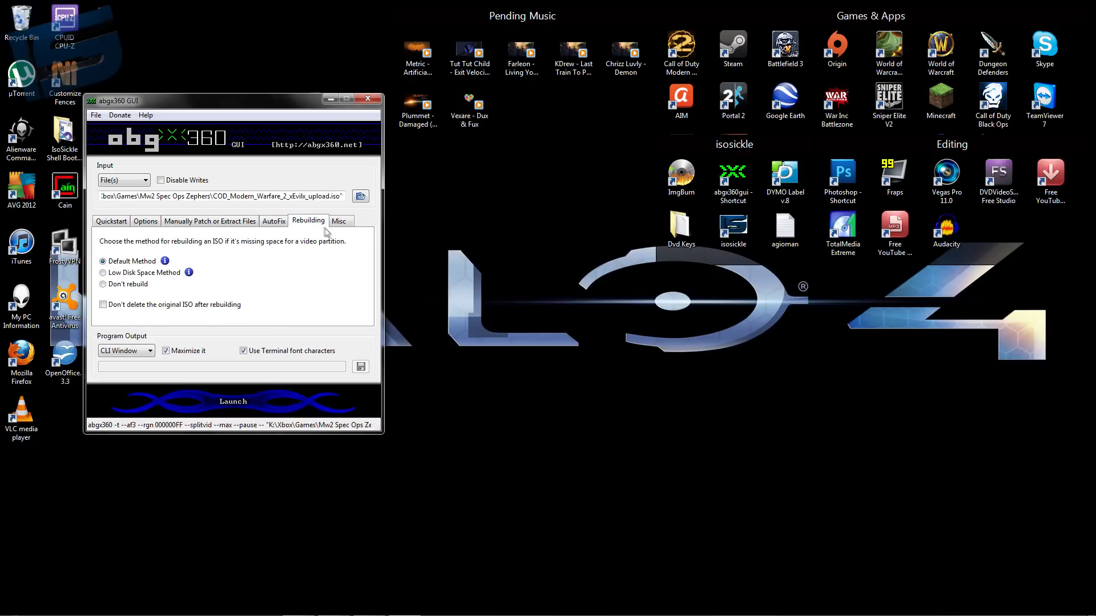
{"action": "left_click", "coordinate": [340, 225]}
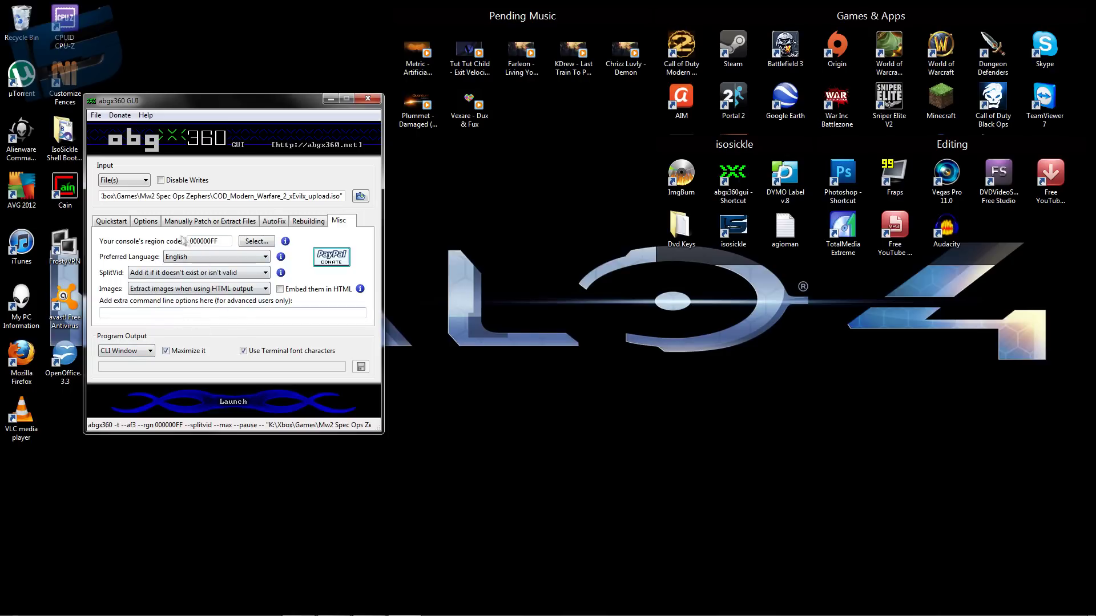
{"action": "left_click", "coordinate": [211, 223]}
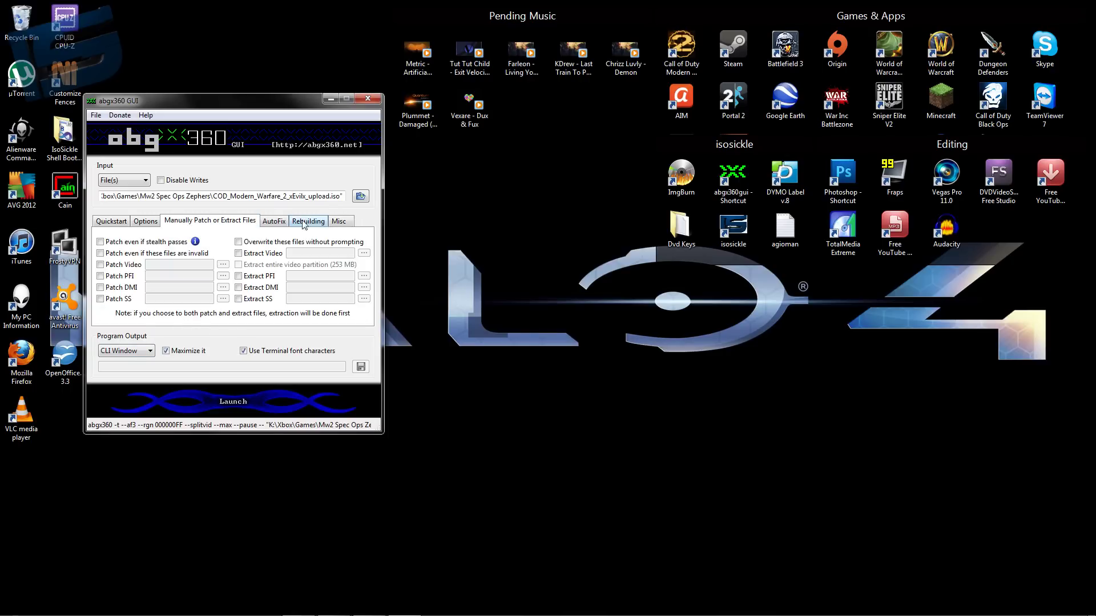
{"action": "left_click", "coordinate": [147, 223]}
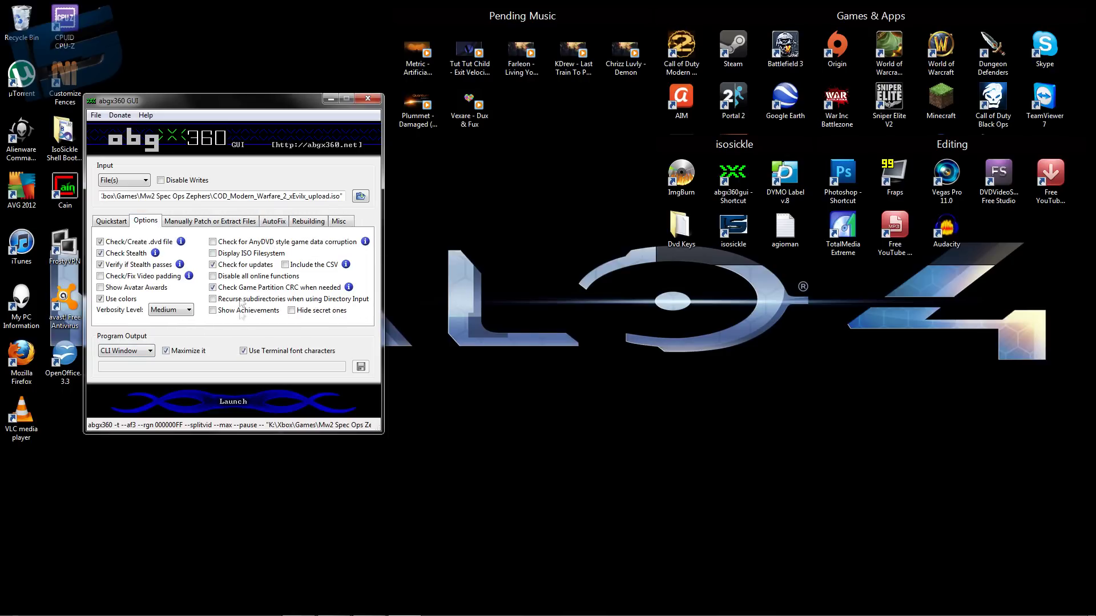
{"action": "left_click", "coordinate": [241, 398]}
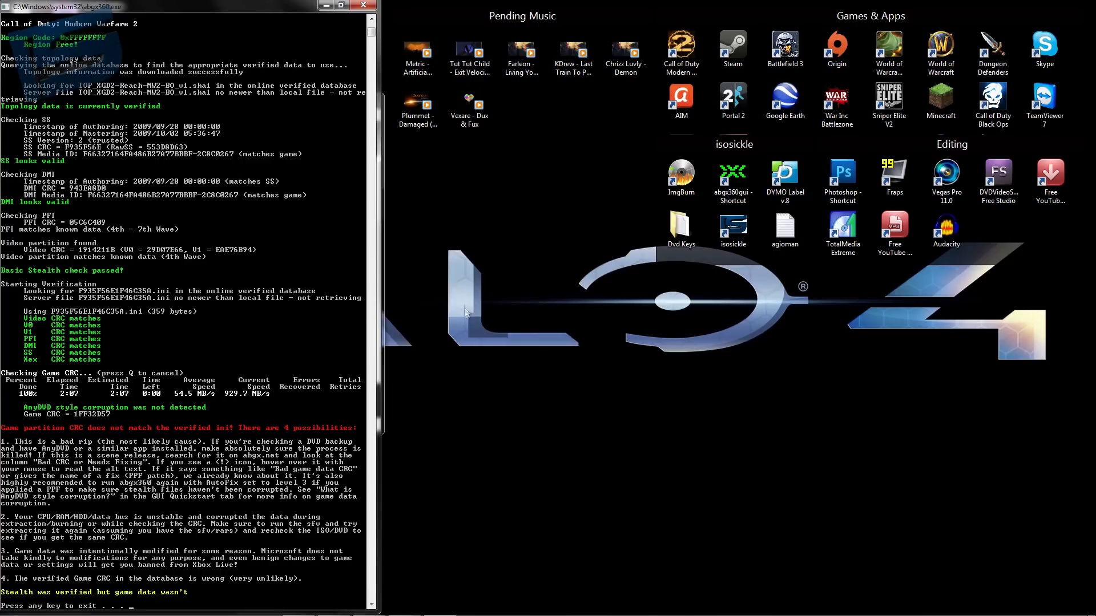
Restore the Explorer window, go up to Games, and close it
{"action": "mouse_move", "coordinate": [371, 615]}
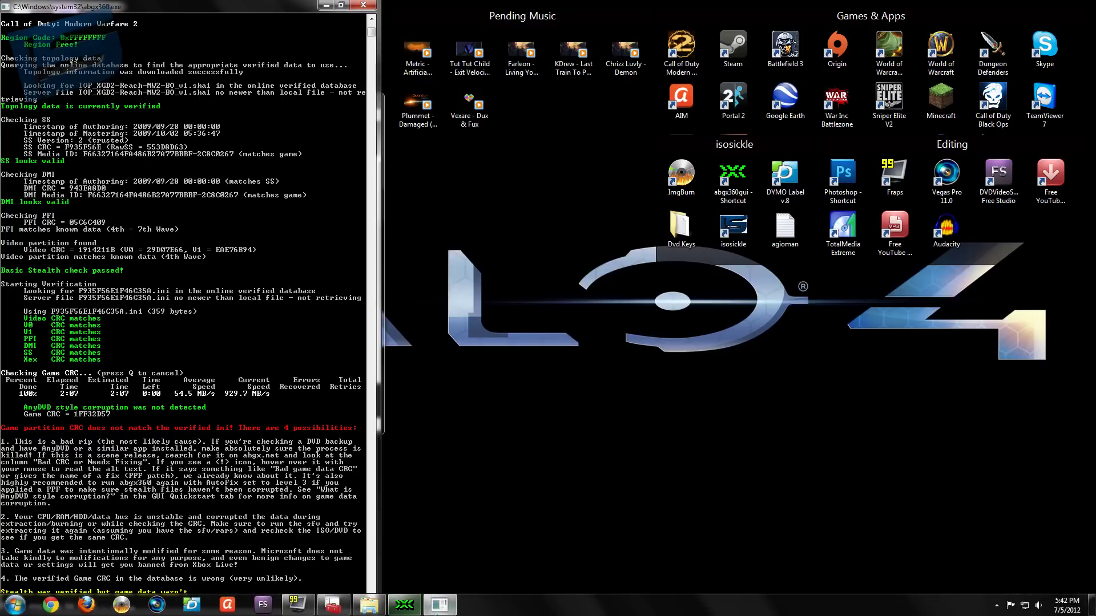
{"action": "left_click", "coordinate": [370, 605]}
{"action": "left_click_drag", "start_coordinate": [450, 151], "coordinate": [650, 146]}
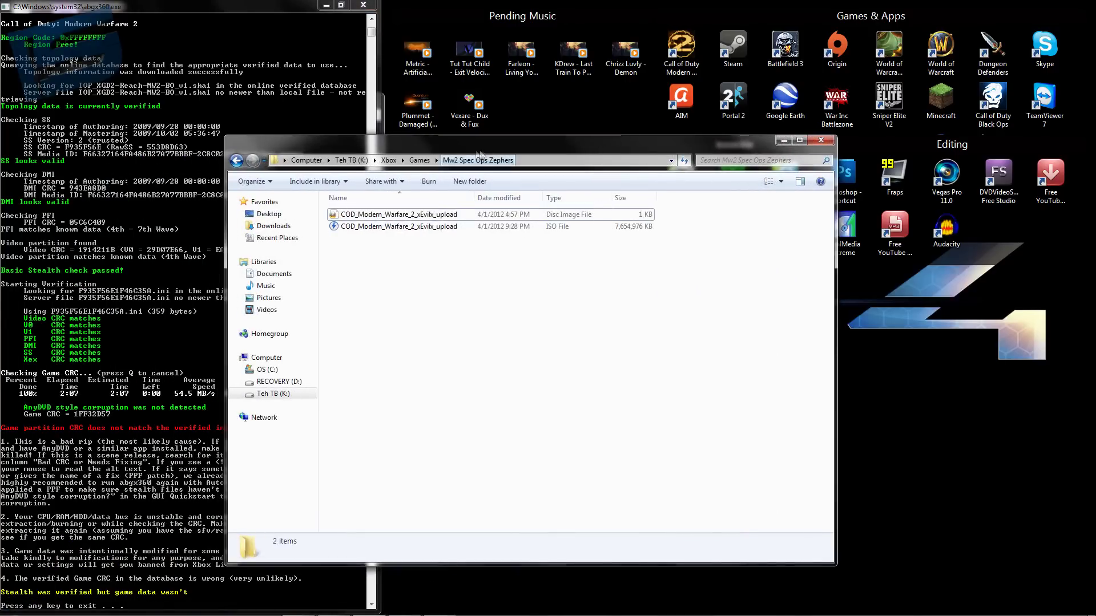
{"action": "left_click", "coordinate": [430, 161]}
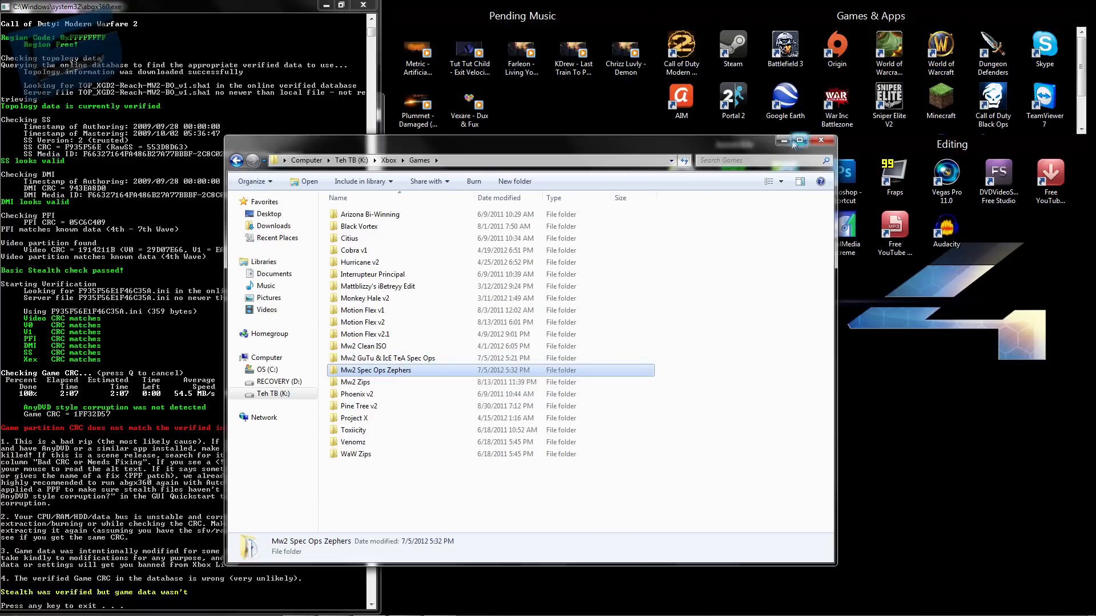
{"action": "left_click", "coordinate": [822, 142]}
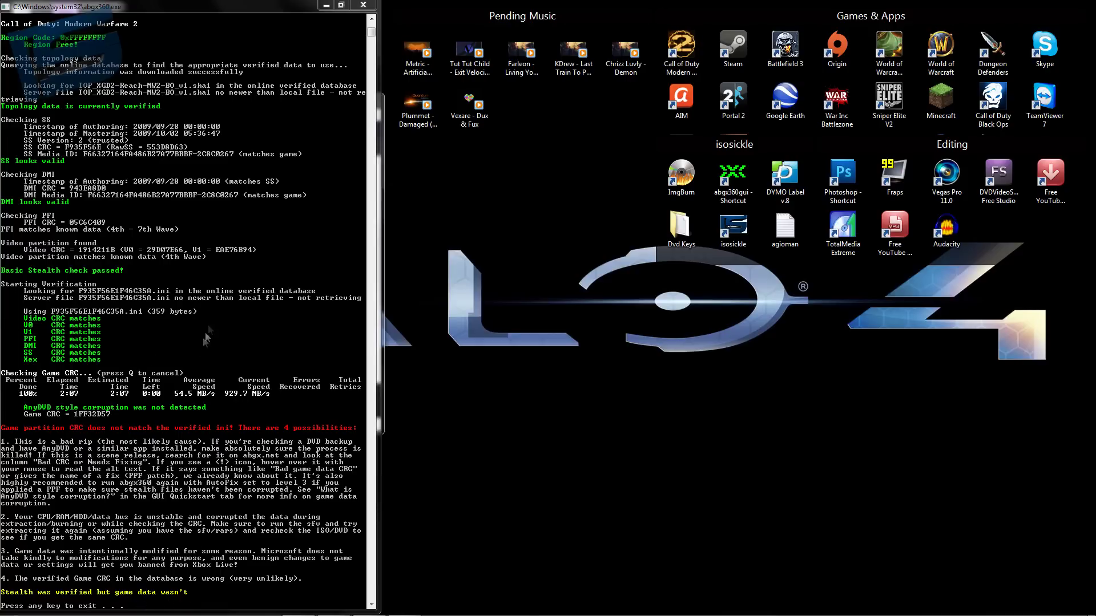
Exit the finished abgx360 console and close the abgx360 GUI
{"action": "key", "text": "super"}
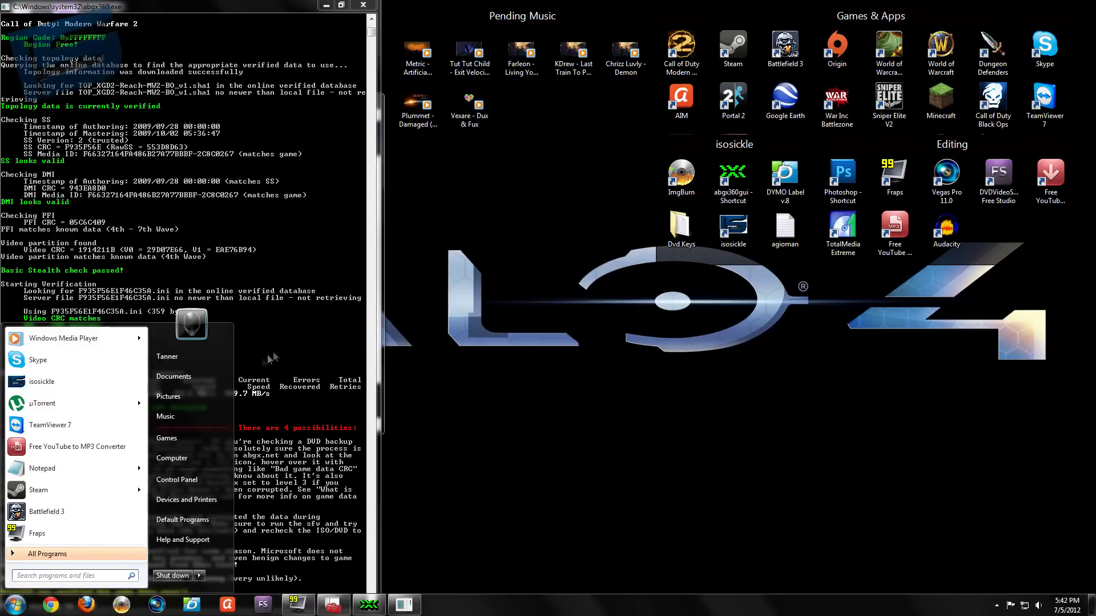
{"action": "key", "text": "Escape"}
{"action": "key", "text": "Return"}
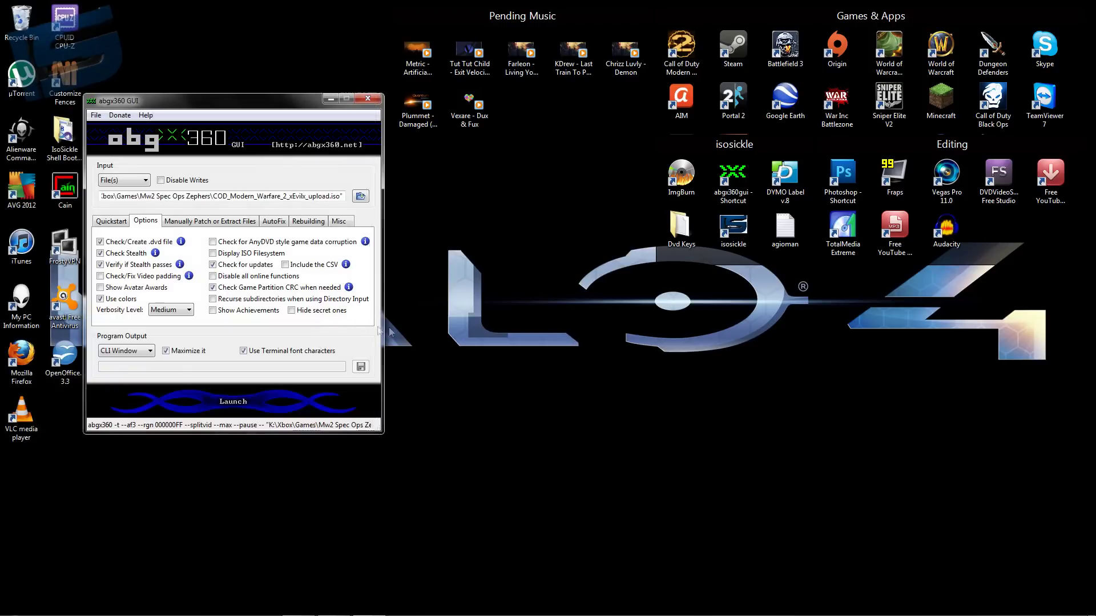
{"action": "left_click", "coordinate": [368, 98]}
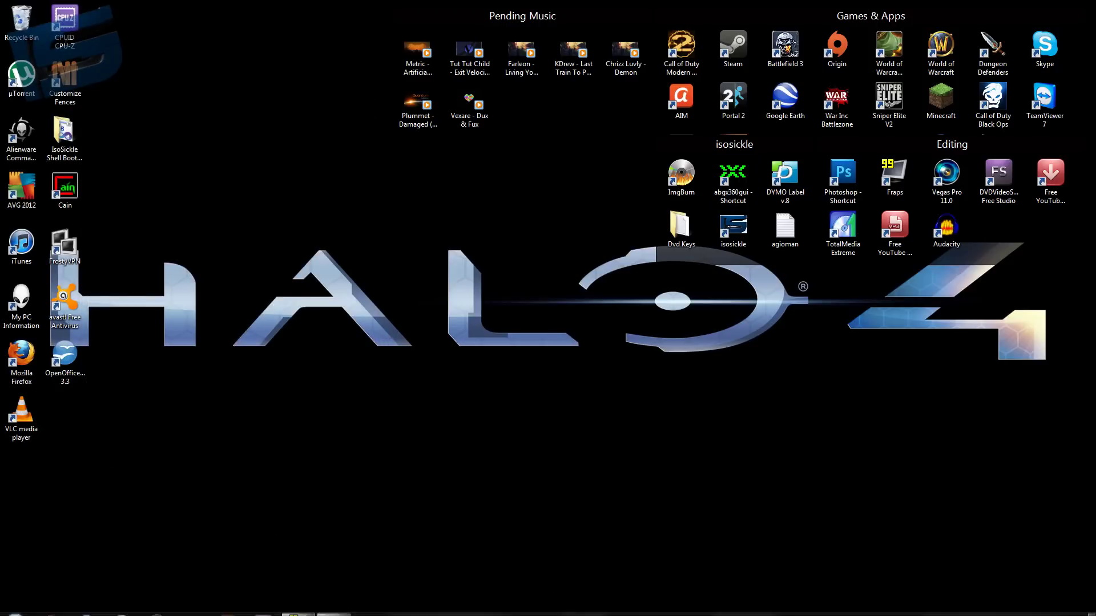
Launch wx360 from K:\Xbox\Iso modding tools\Wx360 and close the folder window
{"action": "left_click", "coordinate": [15, 605]}
{"action": "left_click", "coordinate": [220, 454]}
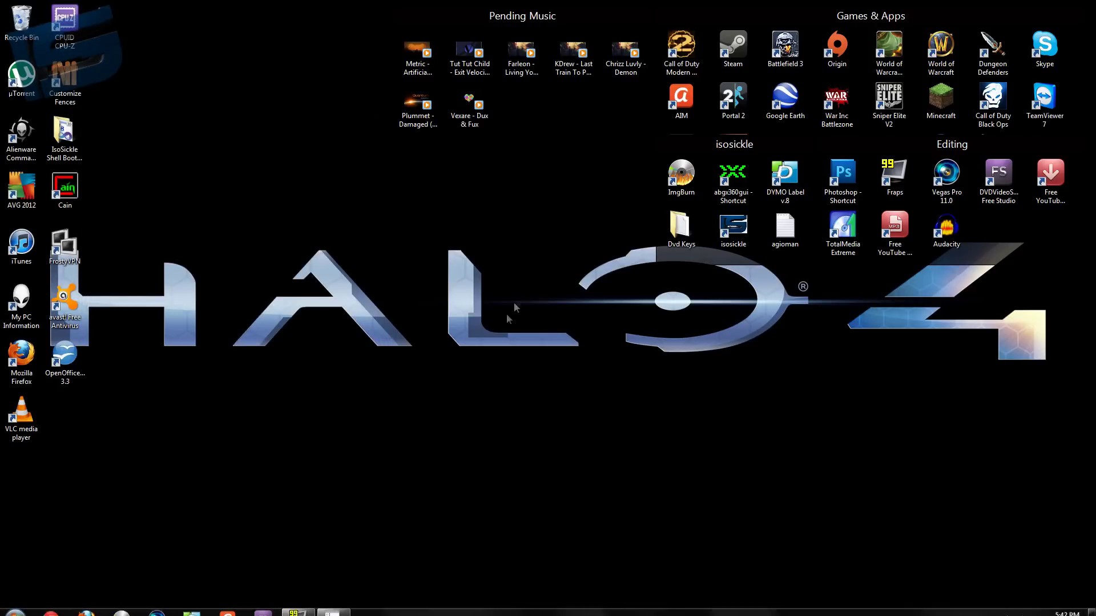
{"action": "double_click", "coordinate": [656, 223]}
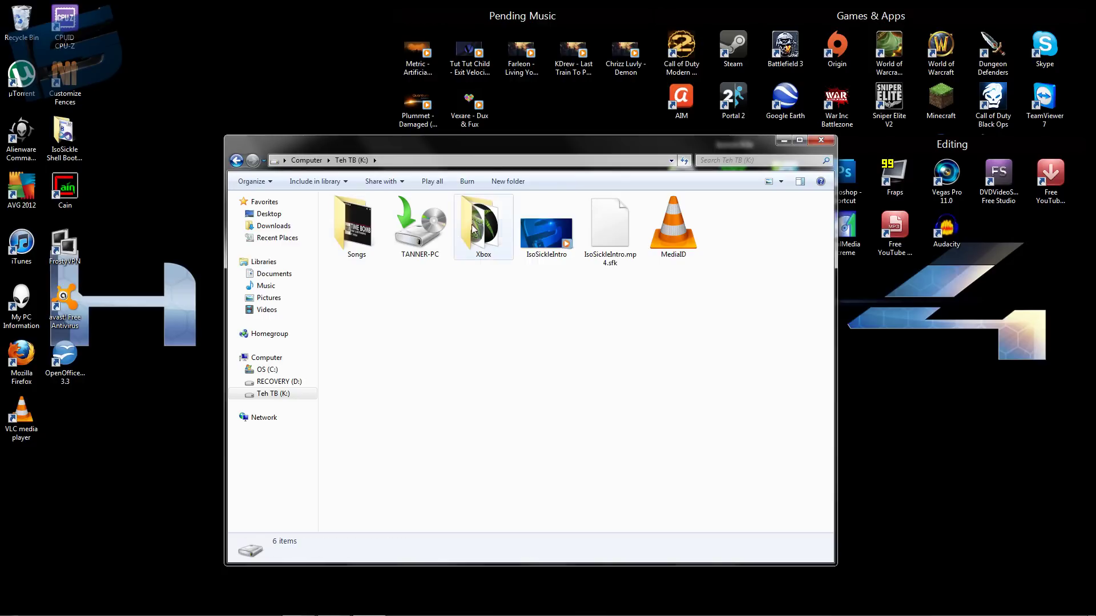
{"action": "double_click", "coordinate": [498, 229]}
{"action": "double_click", "coordinate": [424, 251]}
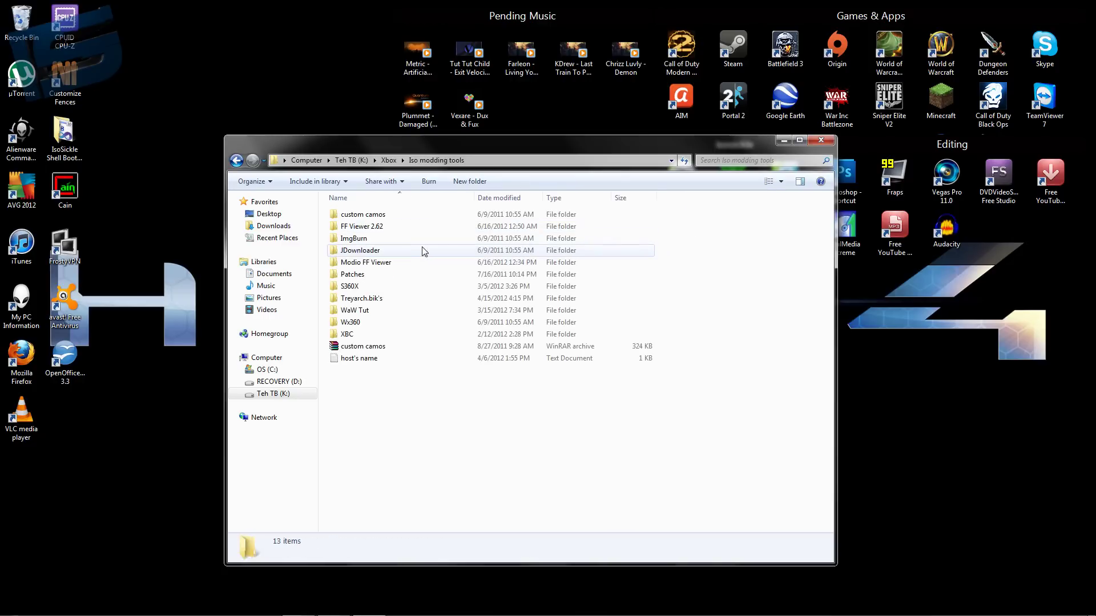
{"action": "double_click", "coordinate": [421, 321]}
{"action": "left_click", "coordinate": [388, 214]}
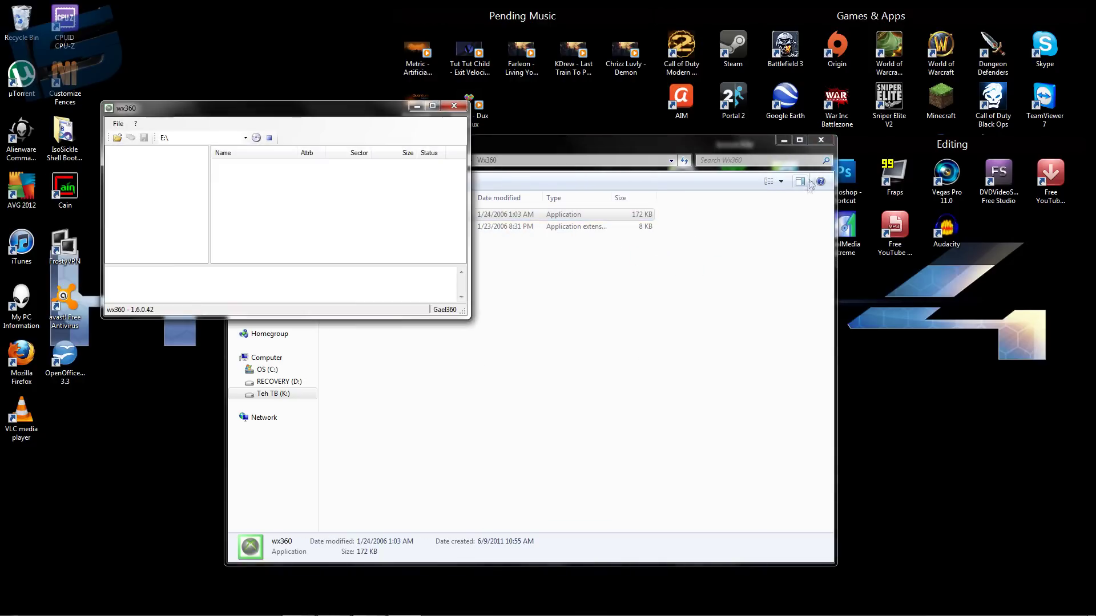
{"action": "left_click", "coordinate": [821, 140]}
Open COD_Modern_Warfare_2_xEvilx_upload.iso from K:\Xbox\Games\Mw2 Spec Ops Zephers in wx360
{"action": "left_click", "coordinate": [118, 124]}
{"action": "left_click", "coordinate": [119, 124]}
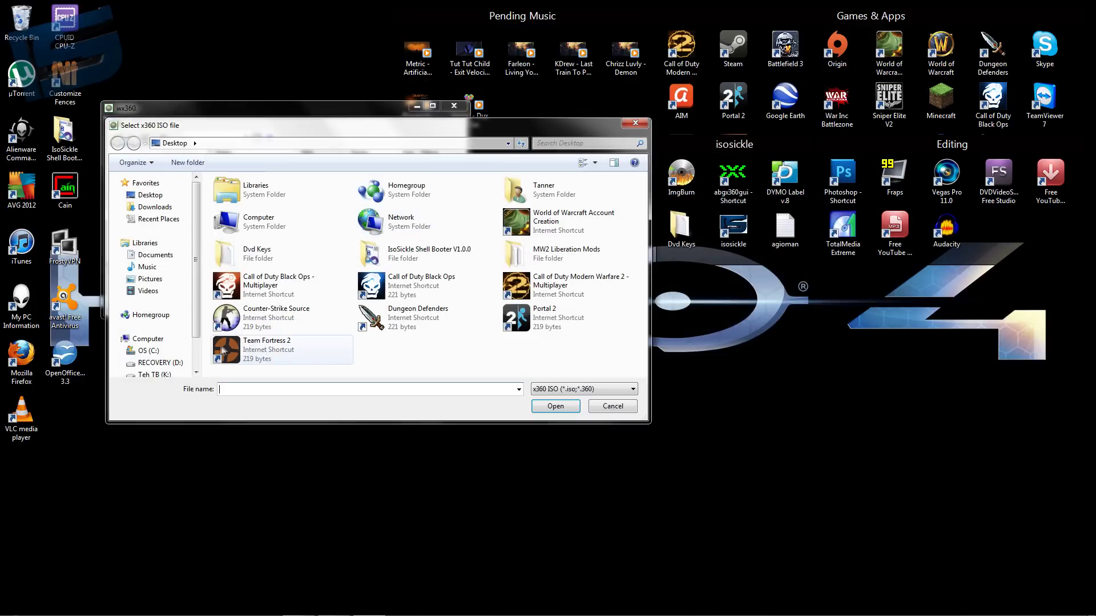
{"action": "left_click", "coordinate": [162, 337]}
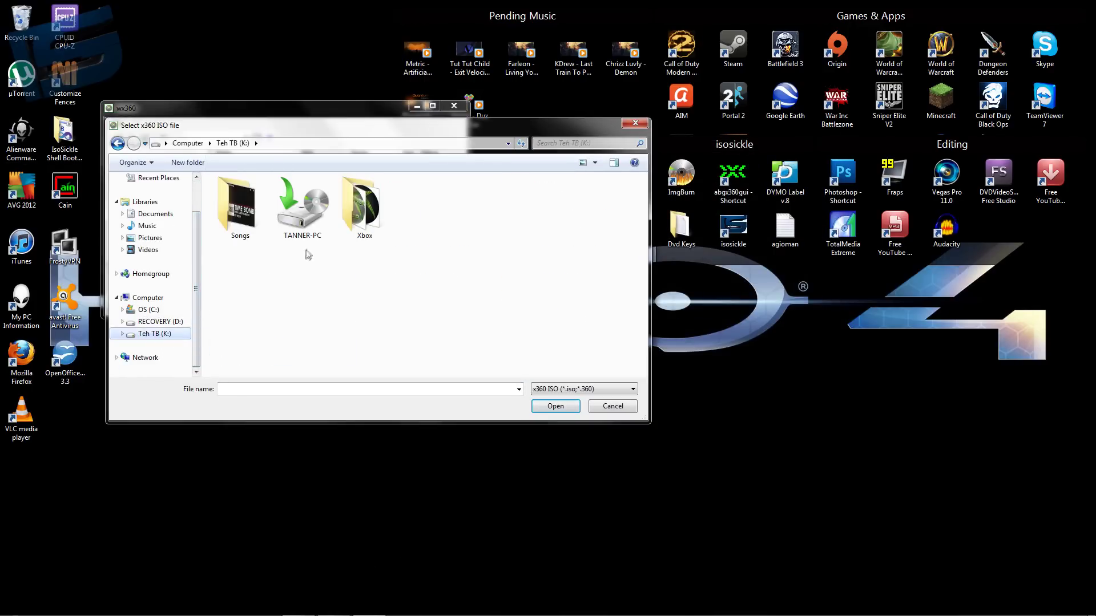
{"action": "double_click", "coordinate": [366, 211]}
{"action": "double_click", "coordinate": [277, 213]}
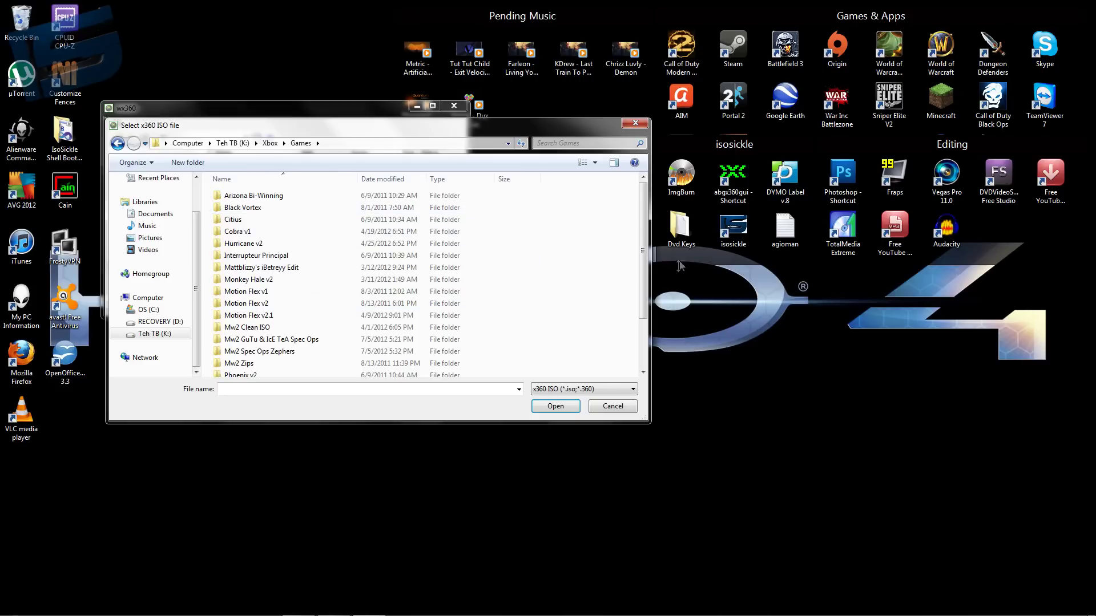
{"action": "scroll", "coordinate": [366, 310], "scroll_direction": "down", "scroll_amount": 1}
{"action": "left_click", "coordinate": [340, 317]}
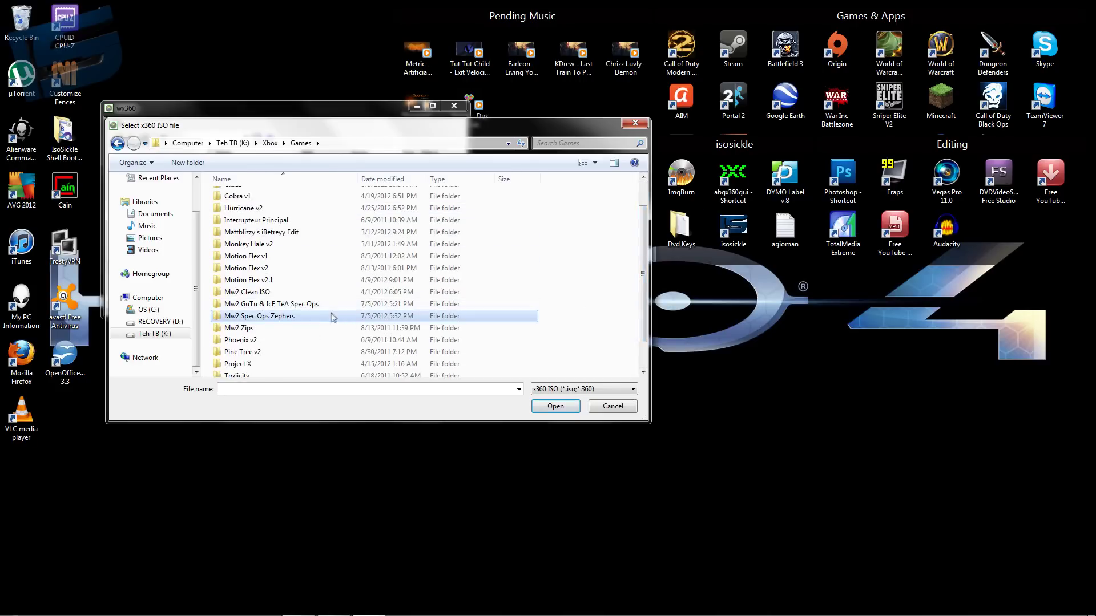
{"action": "double_click", "coordinate": [334, 317]}
{"action": "left_click", "coordinate": [288, 196]}
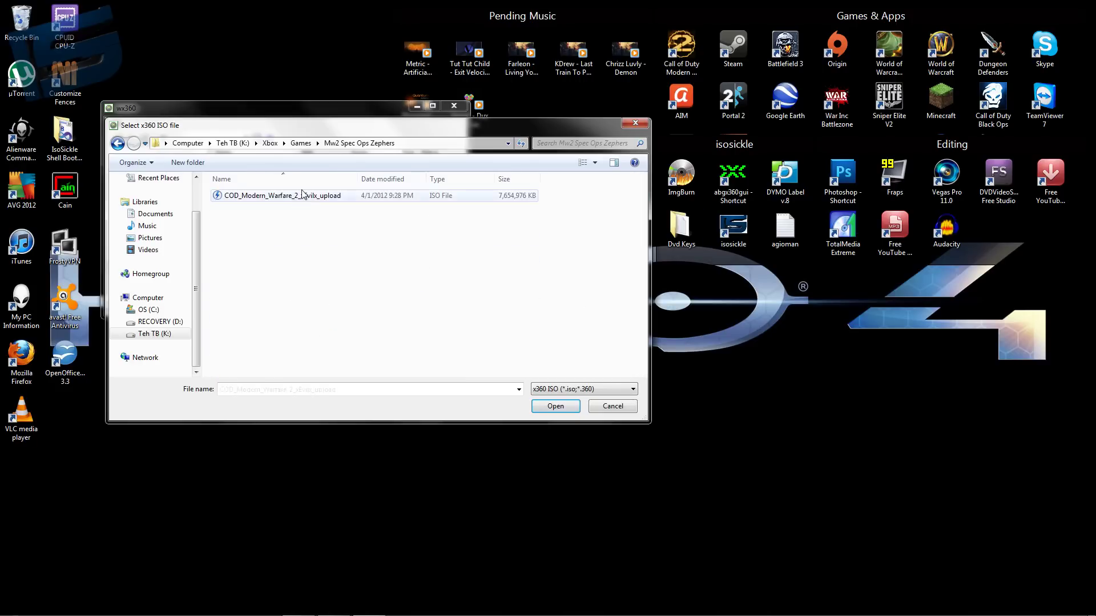
{"action": "left_click", "coordinate": [555, 407]}
{"action": "left_click_drag", "start_coordinate": [457, 163], "coordinate": [451, 180]}
Extract default.xex from the ISO to the Desktop and place its icon beside VLC
{"action": "right_click", "coordinate": [249, 216]}
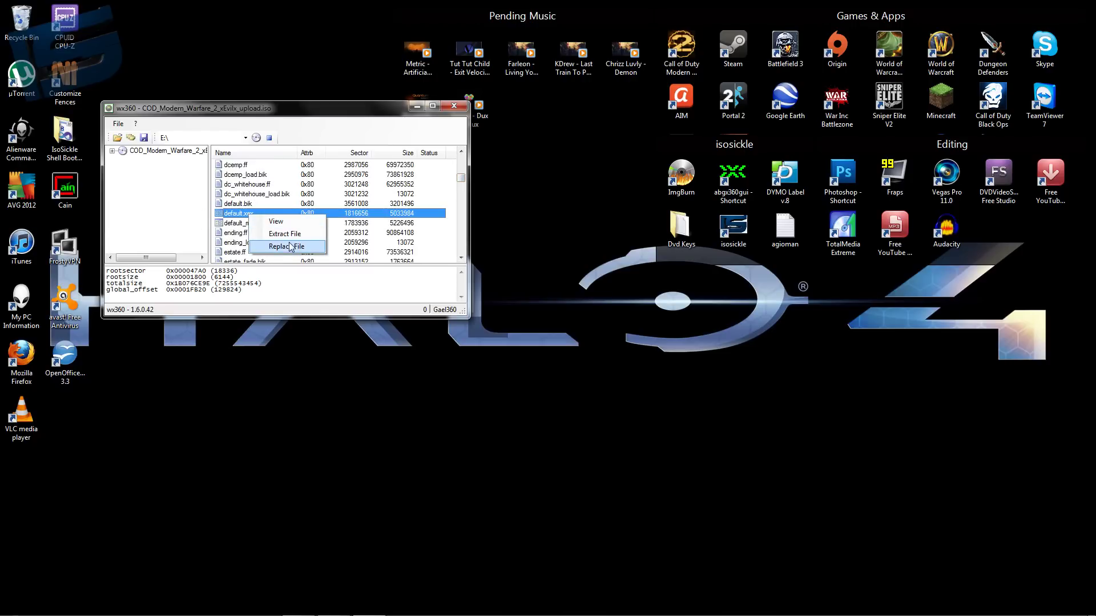
{"action": "left_click", "coordinate": [284, 234]}
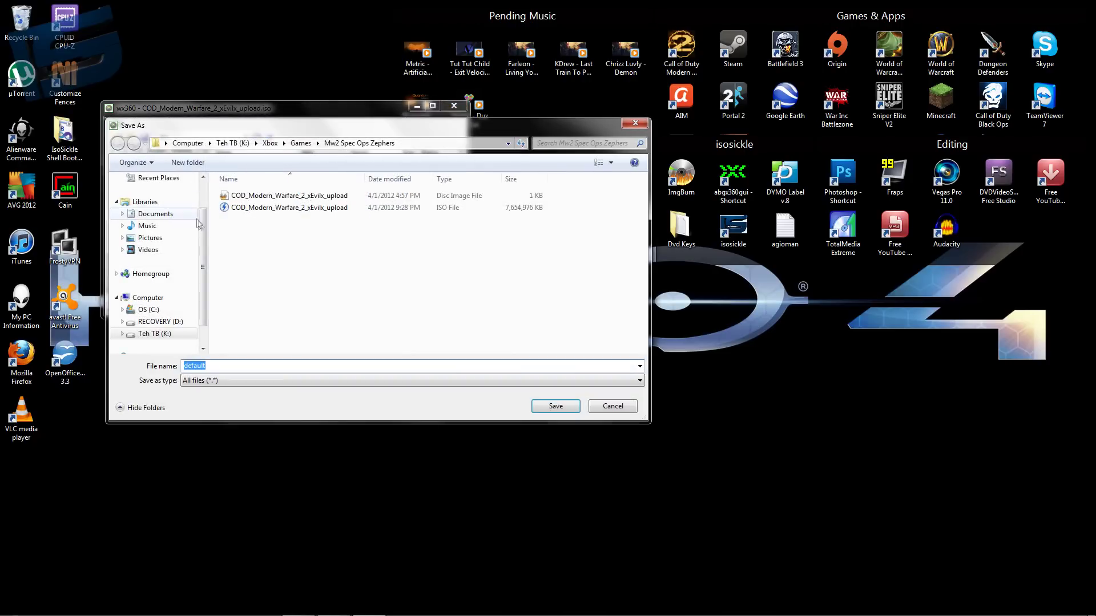
{"action": "left_click", "coordinate": [150, 194]}
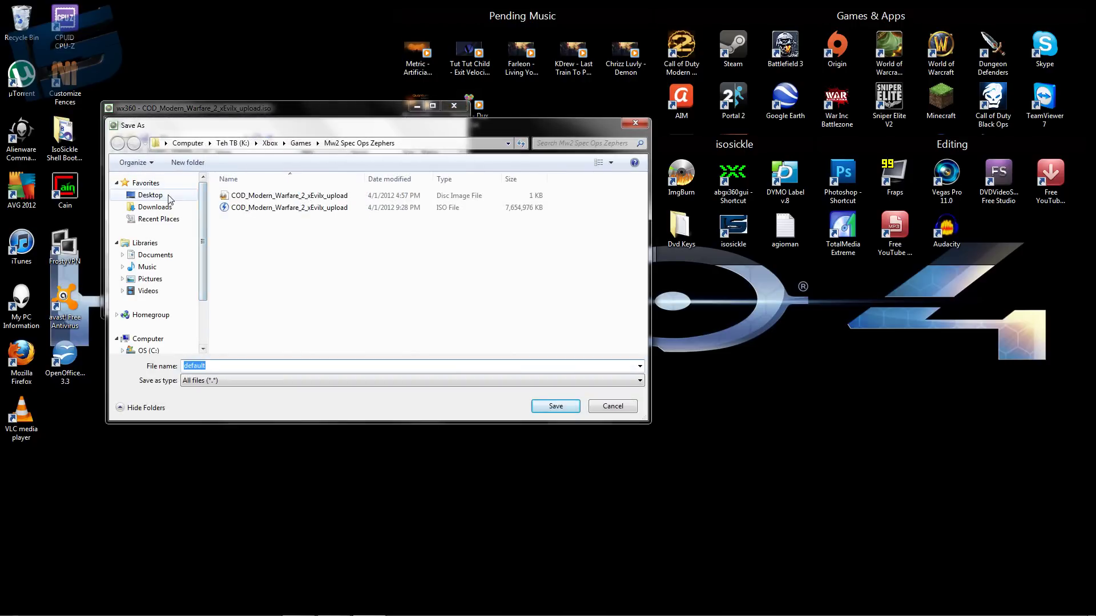
{"action": "left_click", "coordinate": [555, 406]}
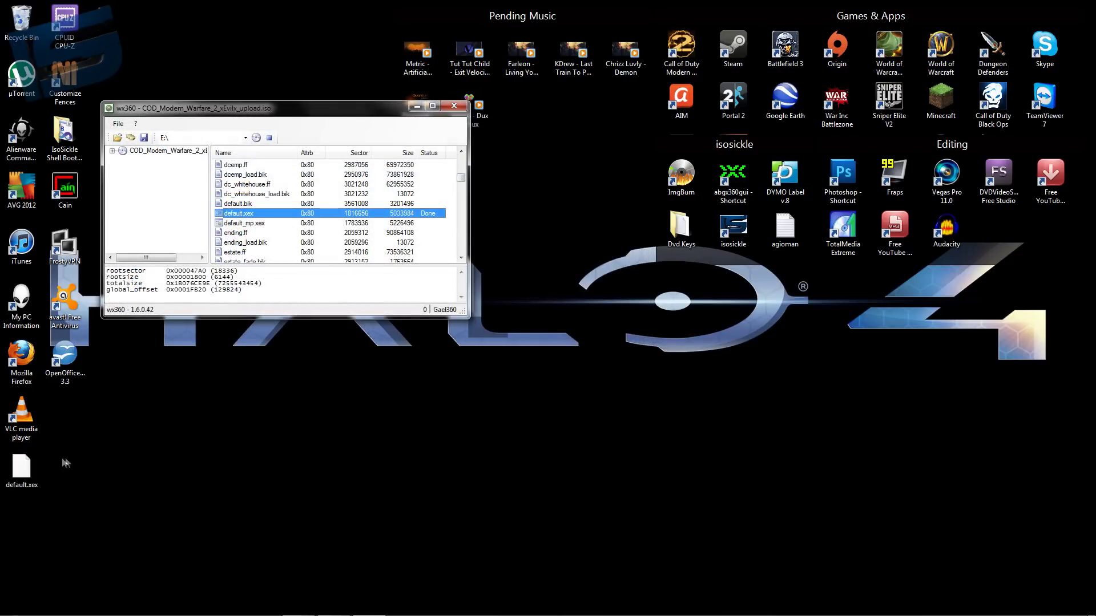
{"action": "left_click_drag", "start_coordinate": [22, 467], "coordinate": [65, 409]}
{"action": "left_click", "coordinate": [463, 181]}
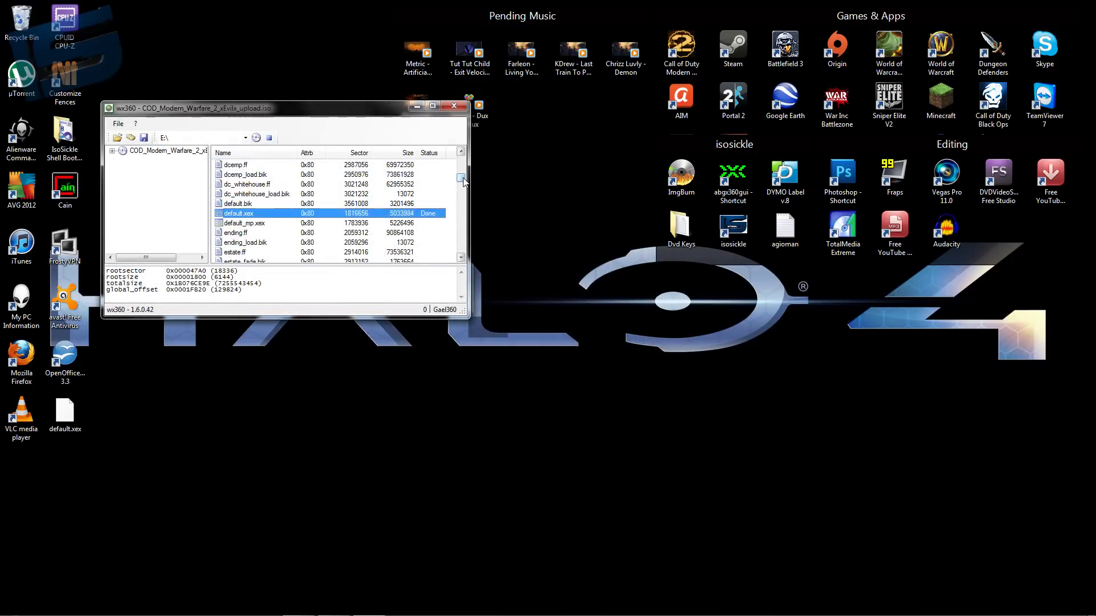
{"action": "left_click_drag", "start_coordinate": [463, 181], "coordinate": [463, 184]}
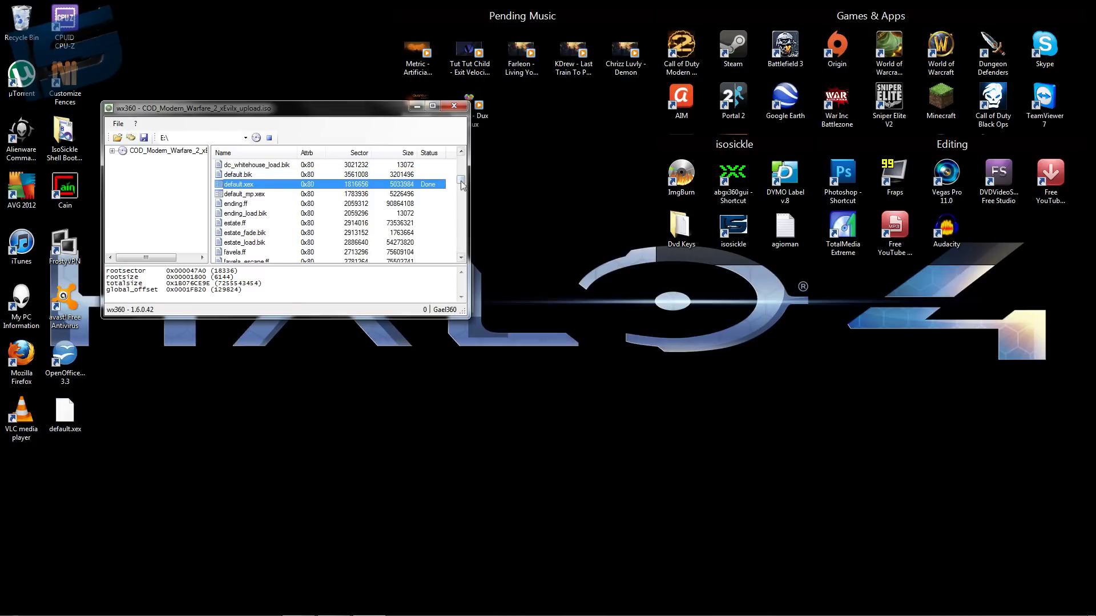
{"action": "scroll", "coordinate": [463, 184], "scroll_direction": "up", "scroll_amount": 4}
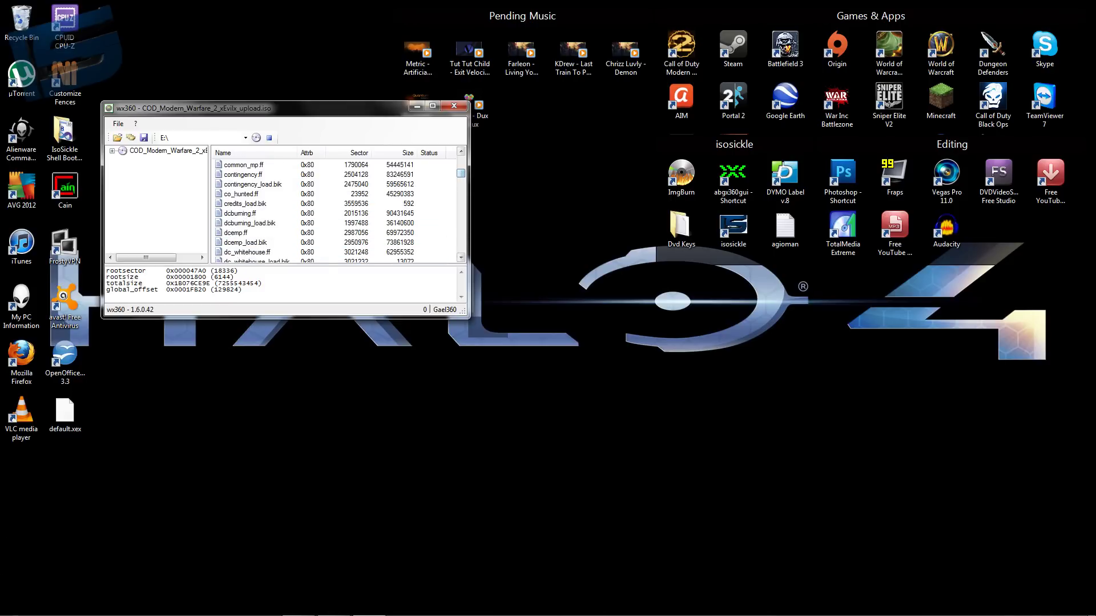
In Downloads, extract the Online Mod Menu For IsoSickle archive into its own folder
{"action": "left_click", "coordinate": [2, 612]}
{"action": "left_click", "coordinate": [251, 465]}
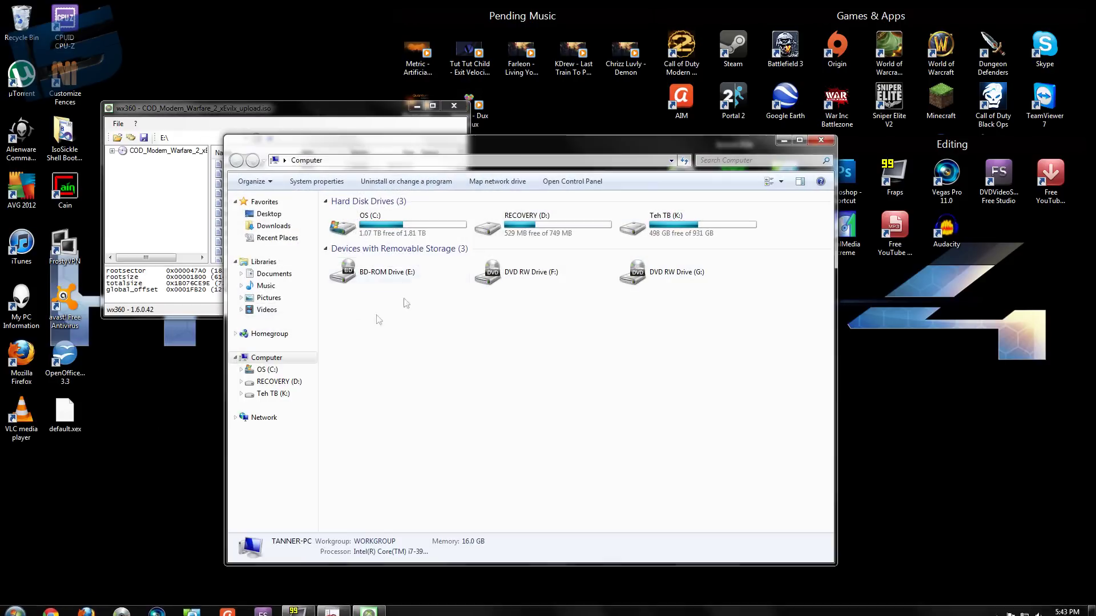
{"action": "left_click", "coordinate": [274, 226]}
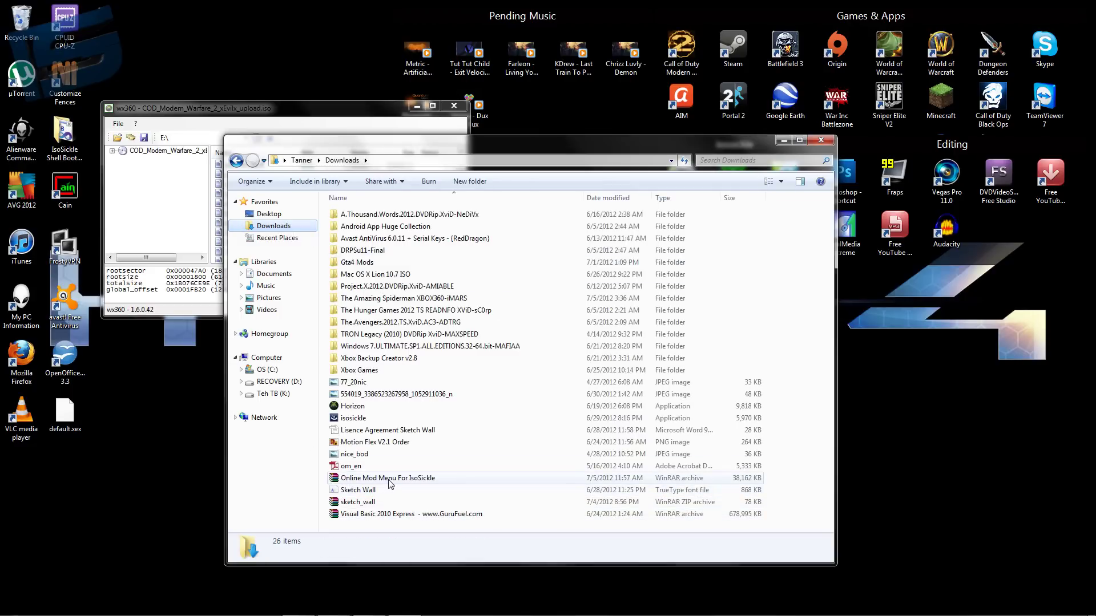
{"action": "double_click", "coordinate": [391, 479]}
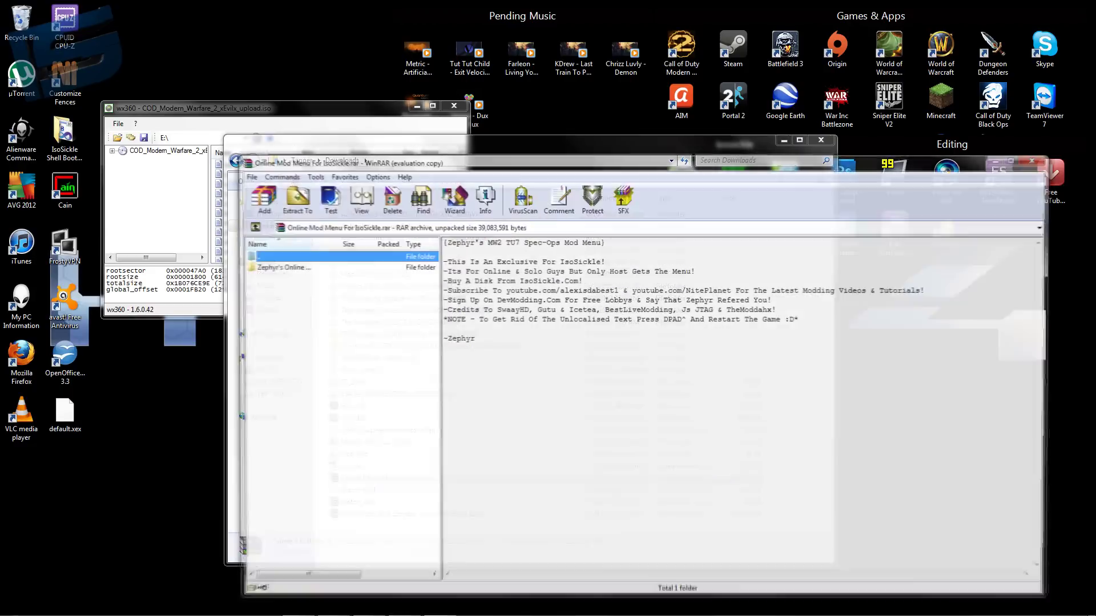
{"action": "left_click", "coordinate": [1033, 162]}
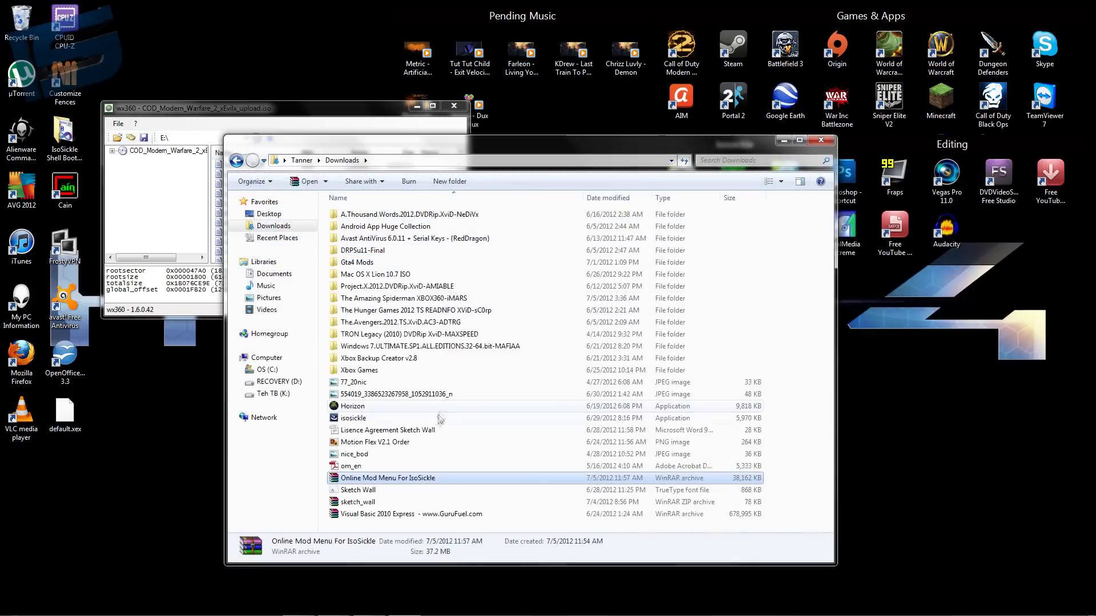
{"action": "right_click", "coordinate": [398, 476]}
{"action": "left_click", "coordinate": [450, 285]}
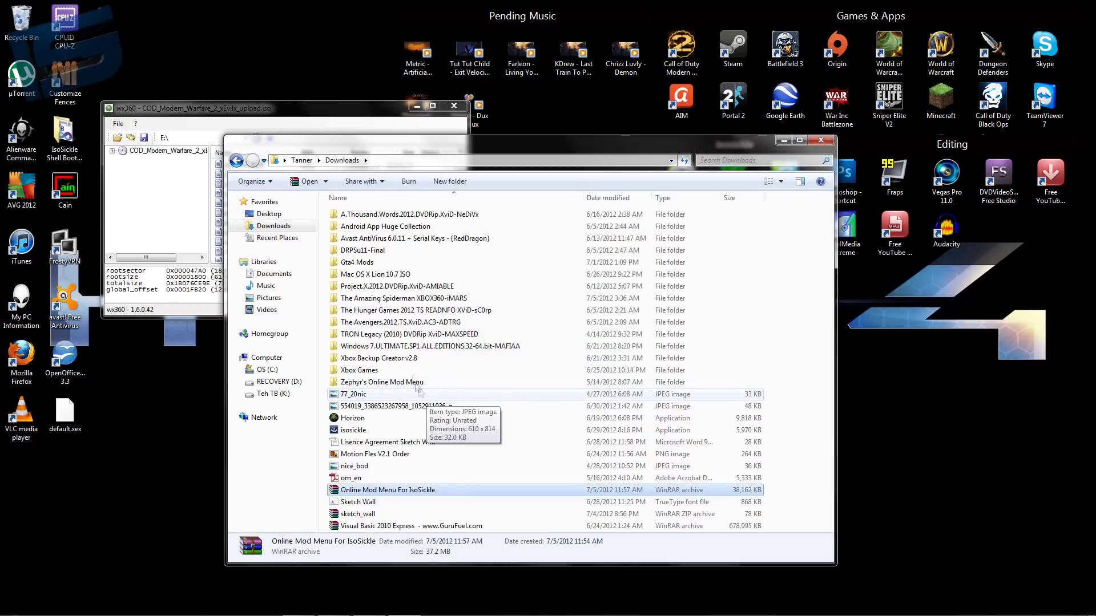
Open Zephyr's Online Mod Menu folder and read then close its Read Me Before Use! file
{"action": "double_click", "coordinate": [387, 384]}
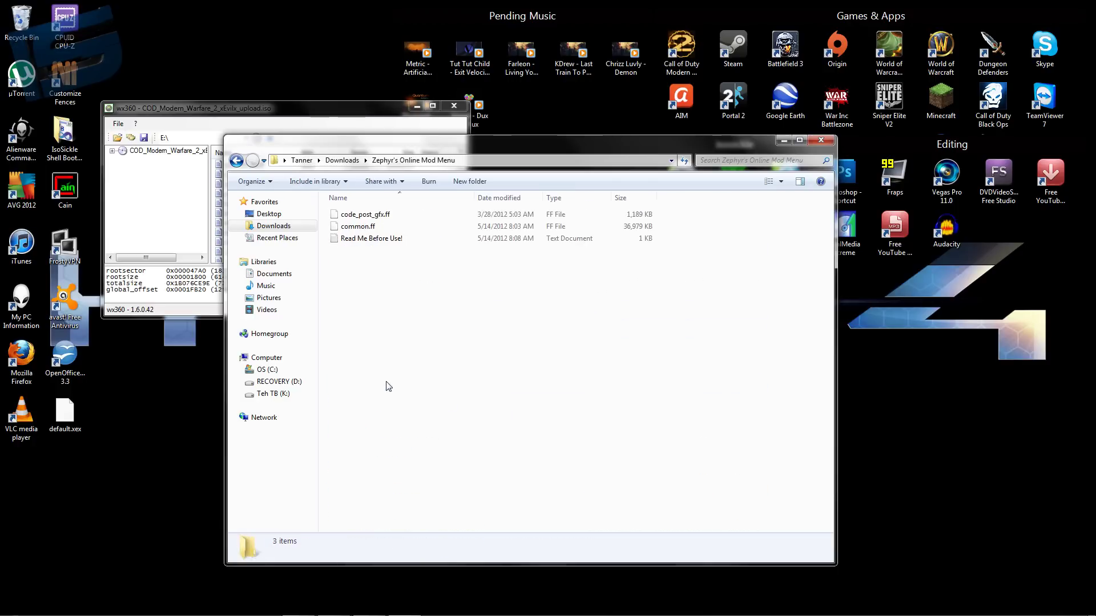
{"action": "left_click_drag", "start_coordinate": [397, 158], "coordinate": [638, 164]}
{"action": "double_click", "coordinate": [628, 246]}
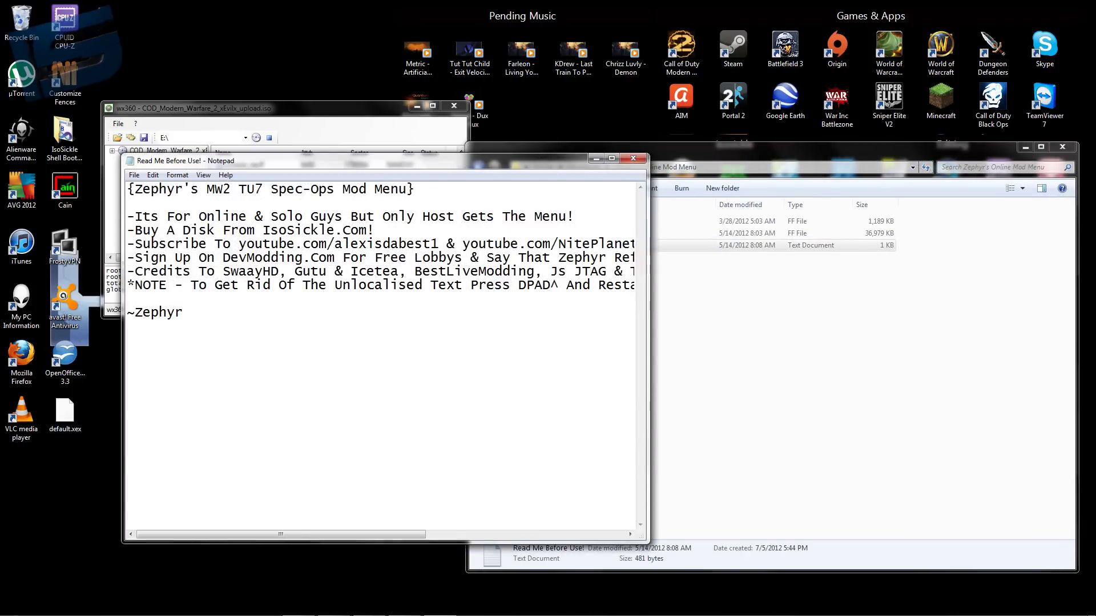
{"action": "left_click_drag", "start_coordinate": [281, 534], "coordinate": [355, 535]}
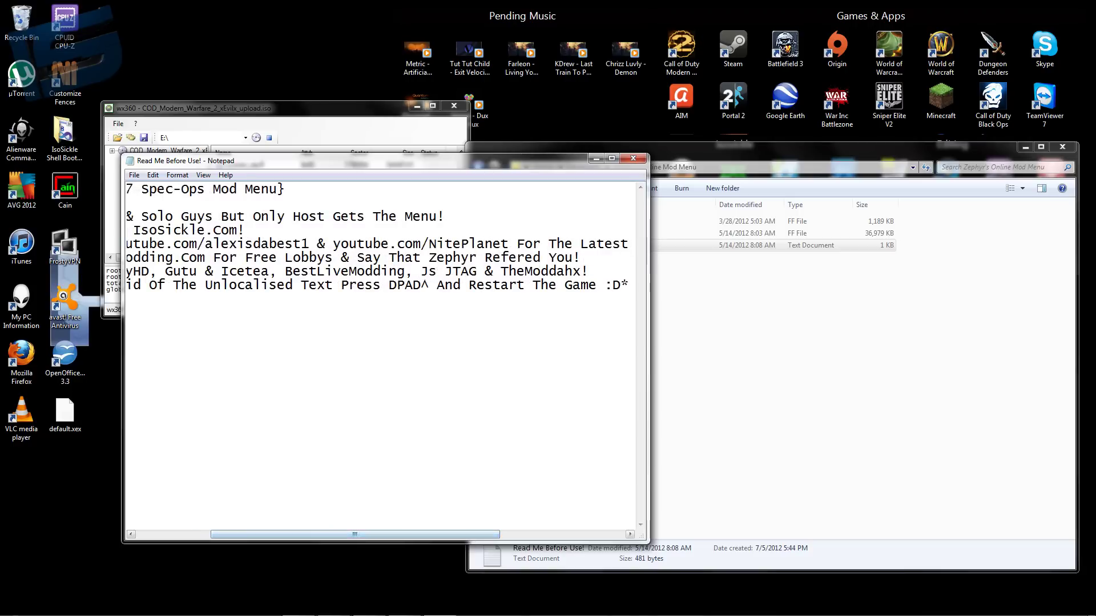
{"action": "left_click_drag", "start_coordinate": [430, 243], "coordinate": [397, 245]}
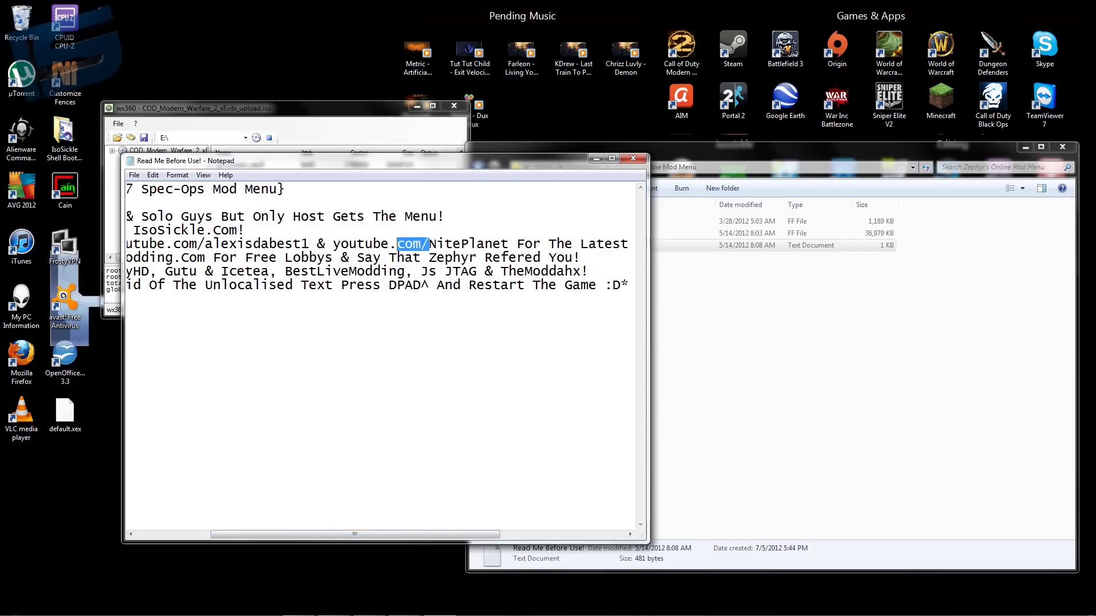
{"action": "left_click", "coordinate": [635, 160]}
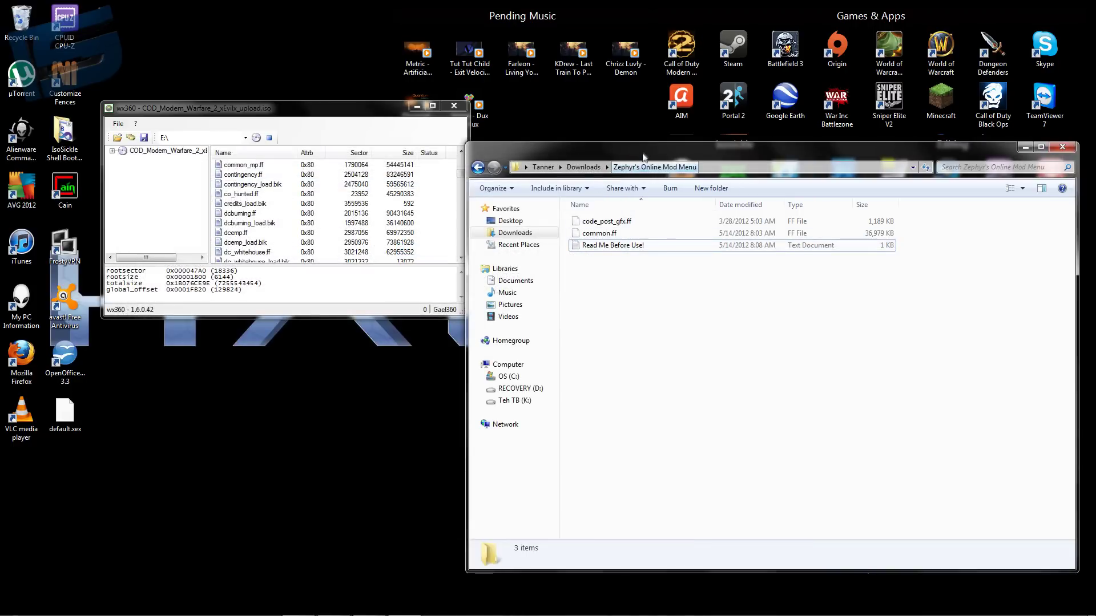
{"action": "left_click_drag", "start_coordinate": [643, 148], "coordinate": [666, 143]}
{"action": "left_click_drag", "start_coordinate": [460, 175], "coordinate": [460, 170]}
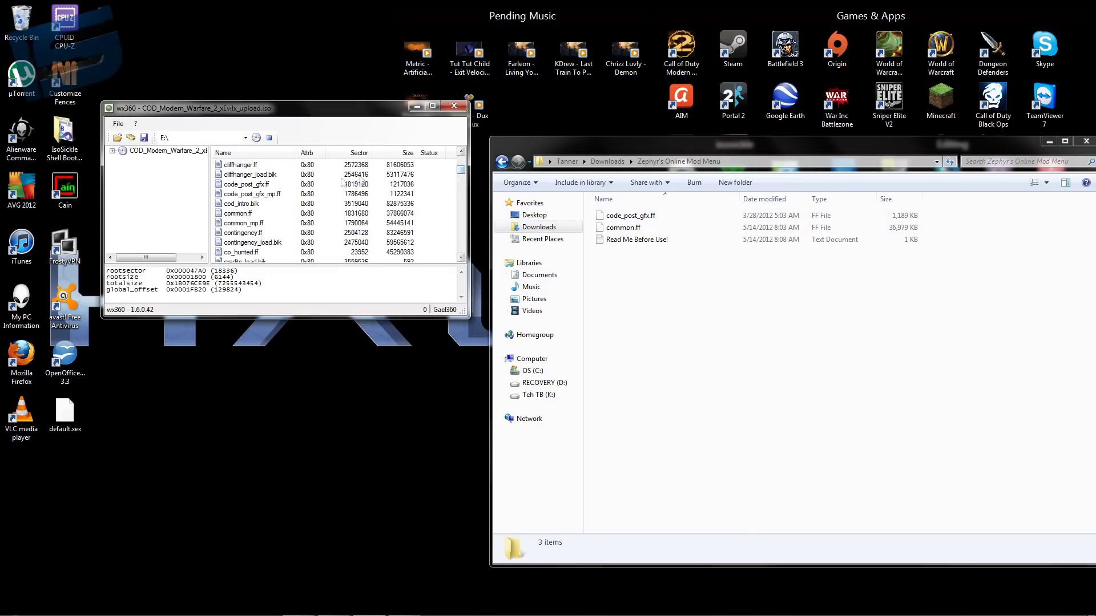
Replace the ISO's code_post_gfx.ff with the one from Downloads\Zephyr's Online Mod Menu
{"action": "left_click", "coordinate": [268, 187]}
{"action": "right_click", "coordinate": [269, 187]}
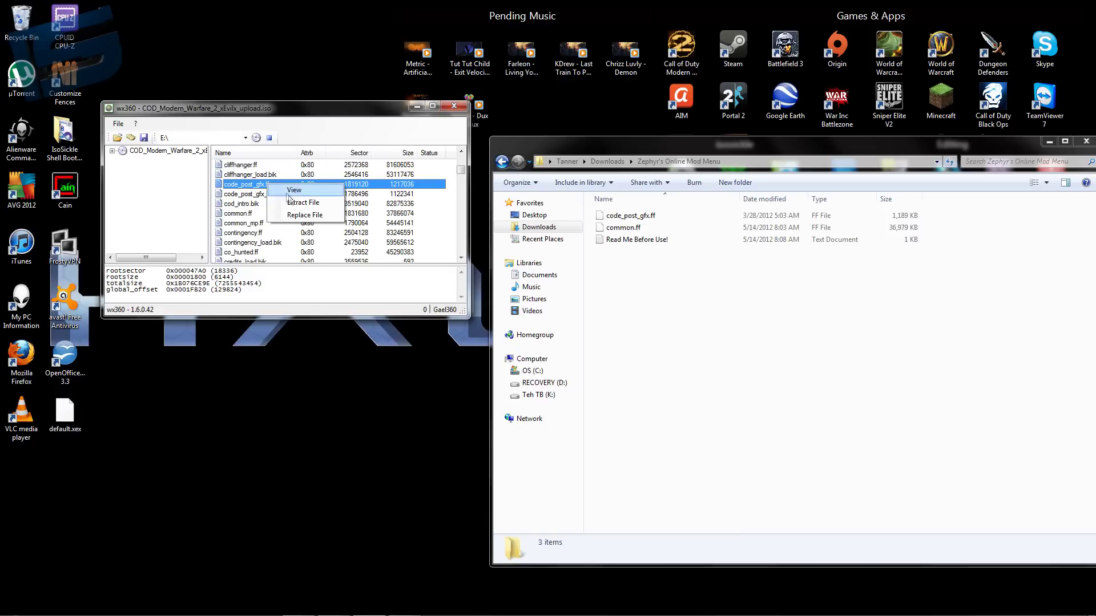
{"action": "left_click", "coordinate": [297, 214]}
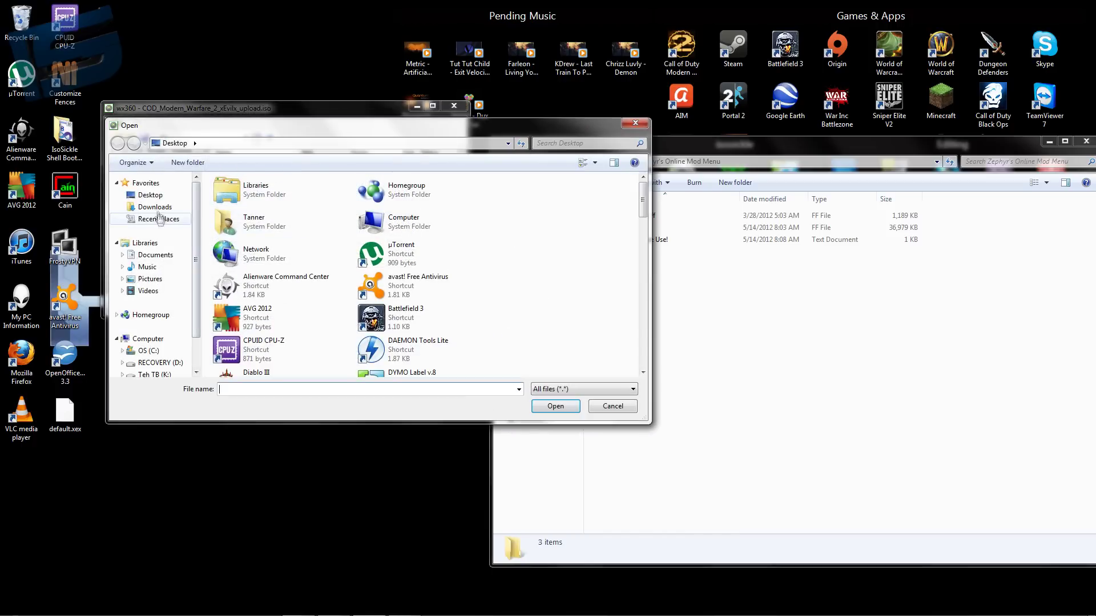
{"action": "left_click", "coordinate": [154, 208]}
{"action": "double_click", "coordinate": [276, 364]}
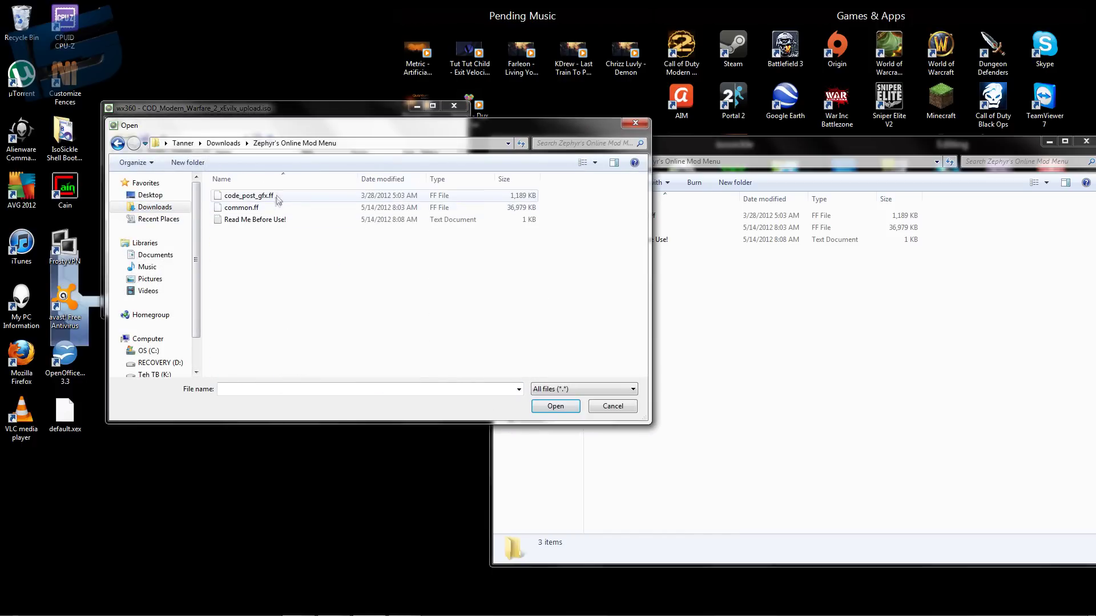
{"action": "left_click", "coordinate": [279, 197]}
{"action": "left_click", "coordinate": [548, 406]}
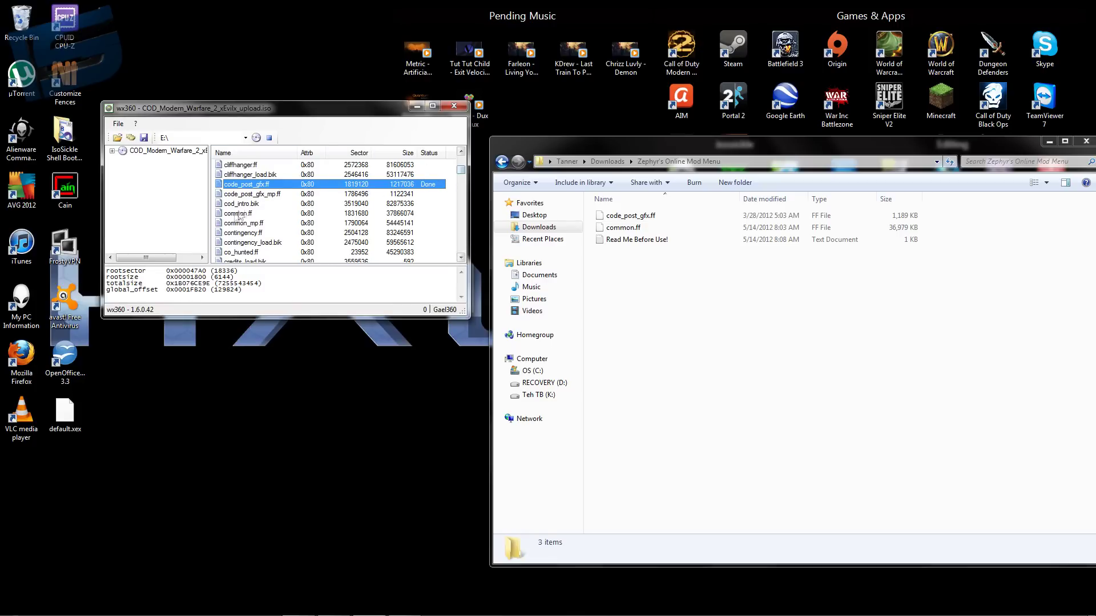
Replace the ISO's common.ff with the mod menu's common.ff
{"action": "left_click", "coordinate": [238, 215]}
{"action": "right_click", "coordinate": [238, 215]}
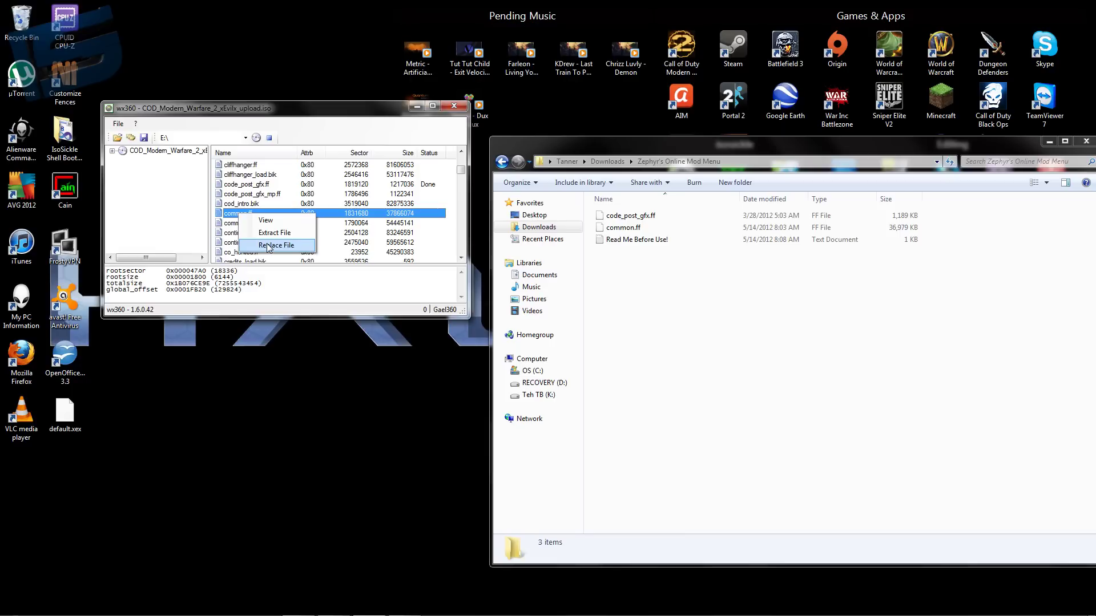
{"action": "left_click", "coordinate": [269, 246]}
{"action": "left_click", "coordinate": [257, 208]}
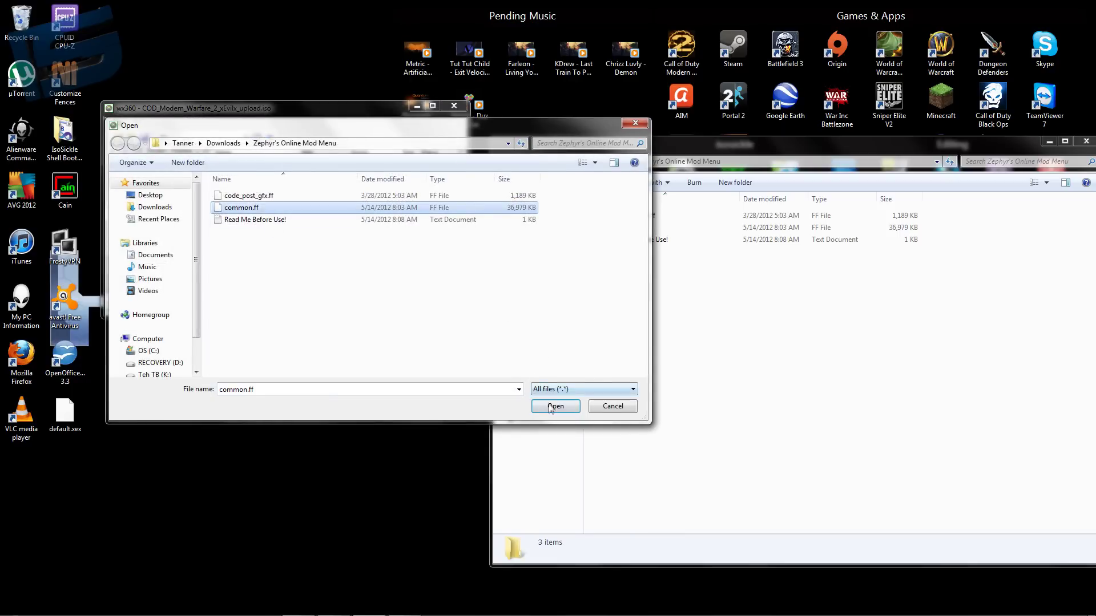
{"action": "left_click", "coordinate": [551, 406]}
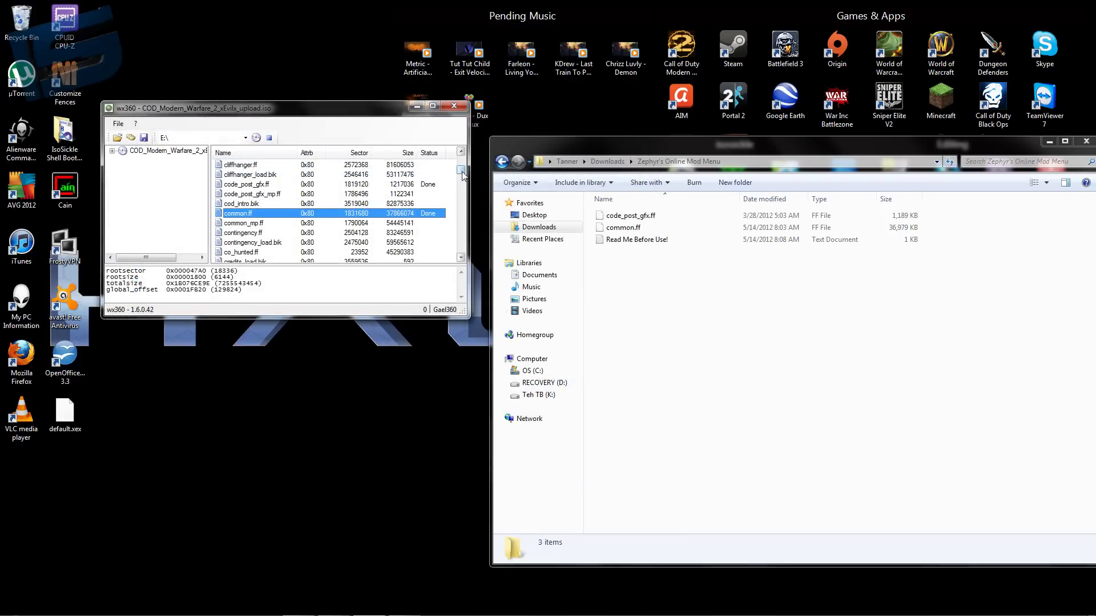
Replace the ISO's default.xex with the clean default.xex from the Desktop
{"action": "left_click_drag", "start_coordinate": [462, 173], "coordinate": [462, 181]}
{"action": "left_click", "coordinate": [250, 246]}
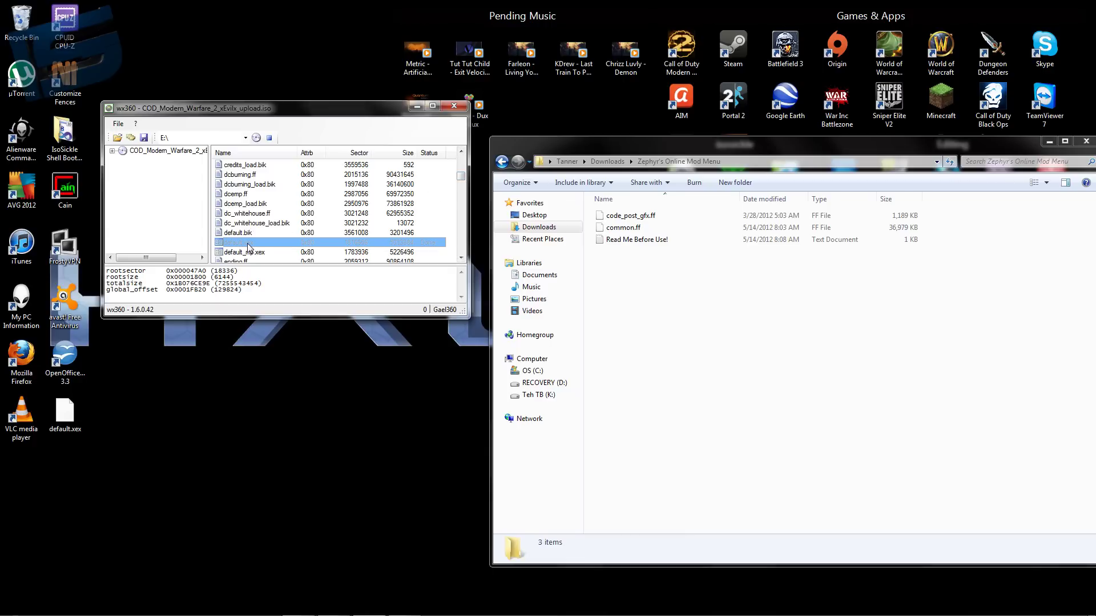
{"action": "right_click", "coordinate": [248, 246]}
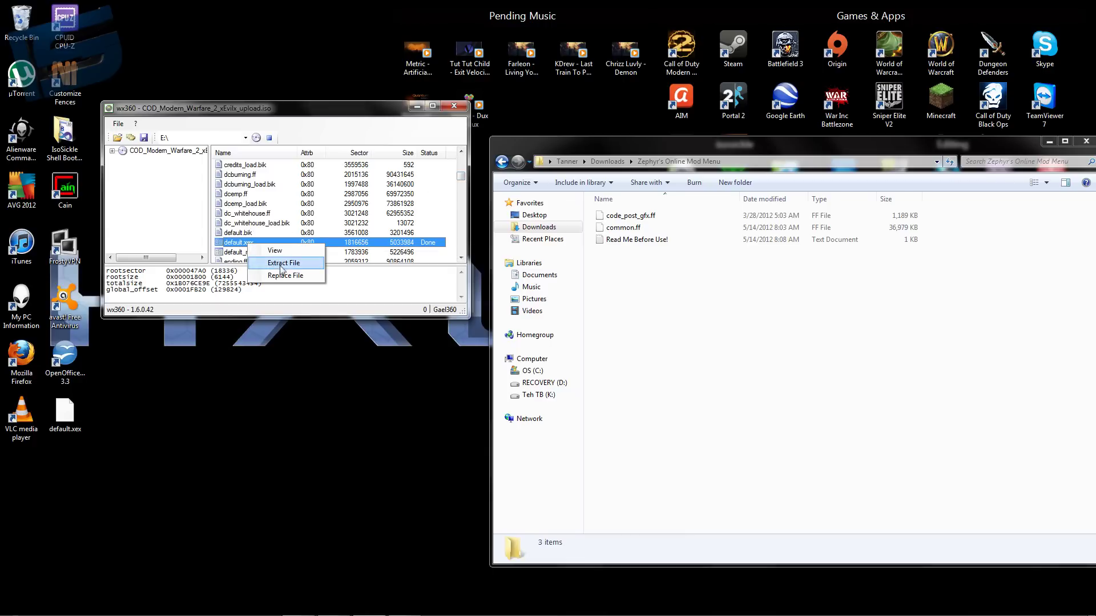
{"action": "left_click", "coordinate": [238, 246]}
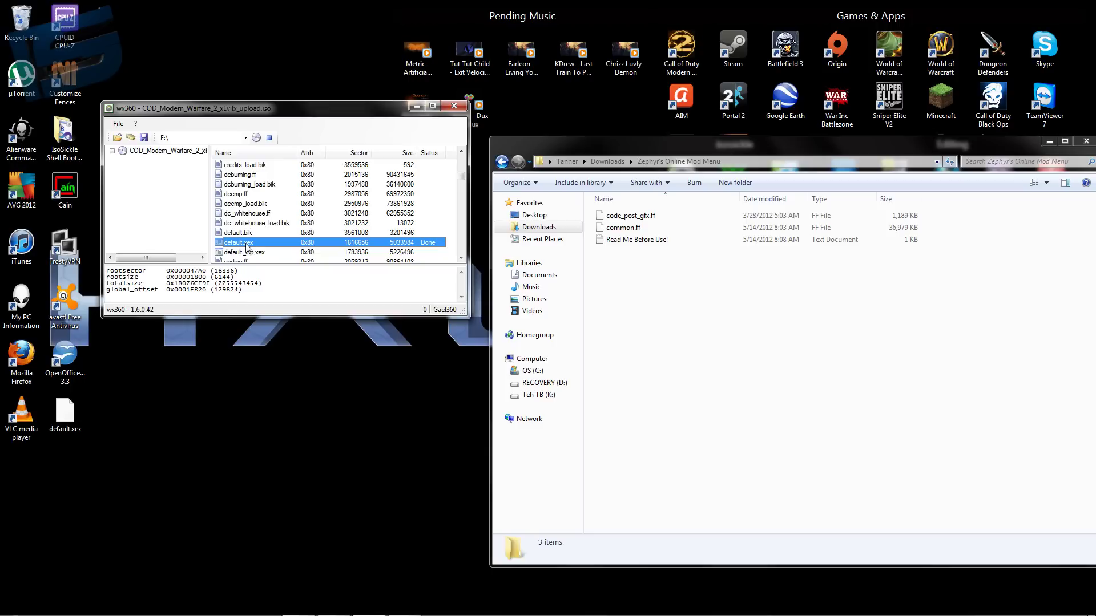
{"action": "right_click", "coordinate": [247, 247]}
{"action": "left_click", "coordinate": [275, 275]}
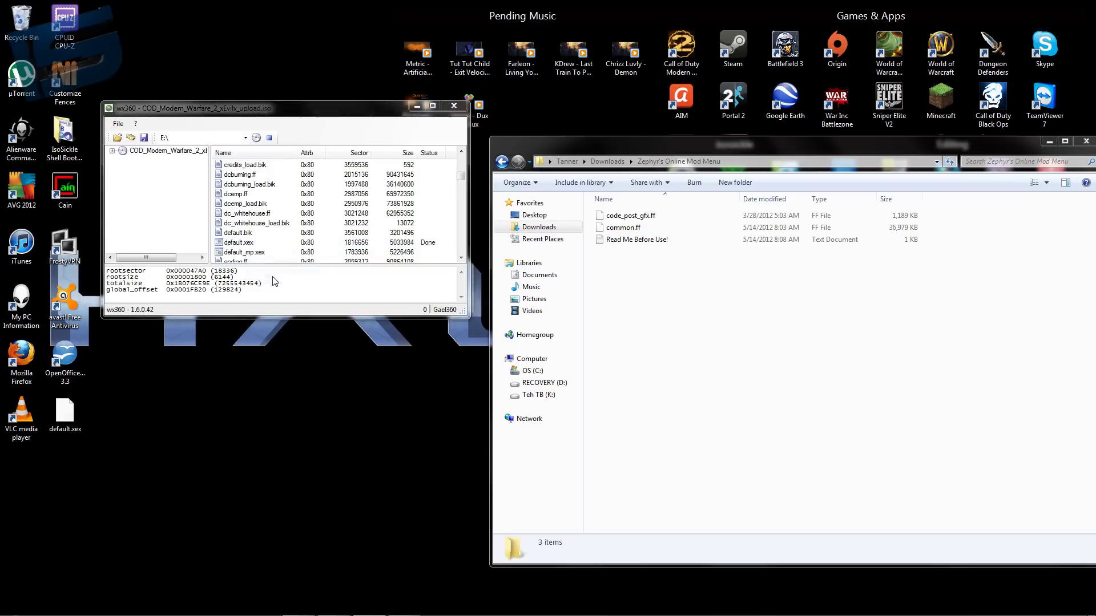
{"action": "left_click", "coordinate": [149, 195]}
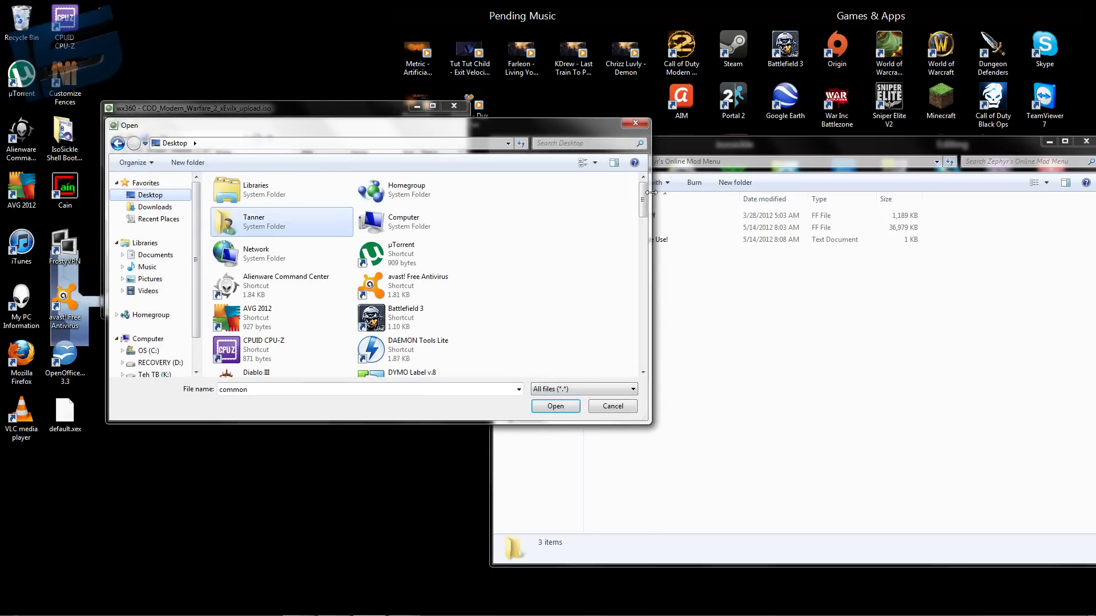
{"action": "scroll", "coordinate": [631, 315], "scroll_direction": "down", "scroll_amount": 10}
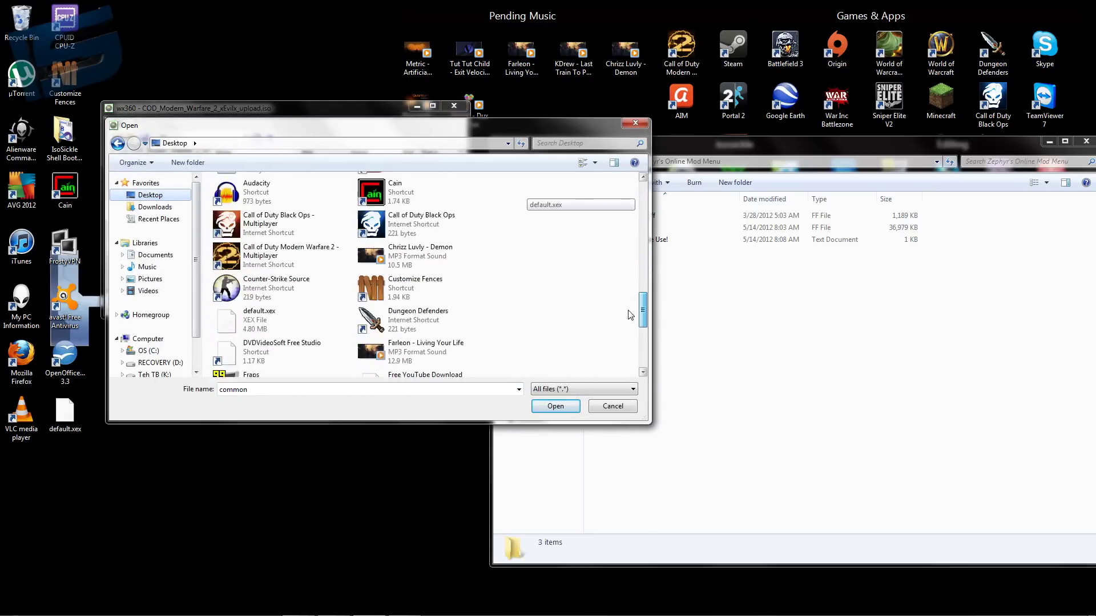
{"action": "scroll", "coordinate": [630, 315], "scroll_direction": "down", "scroll_amount": 2}
{"action": "left_click", "coordinate": [305, 268]}
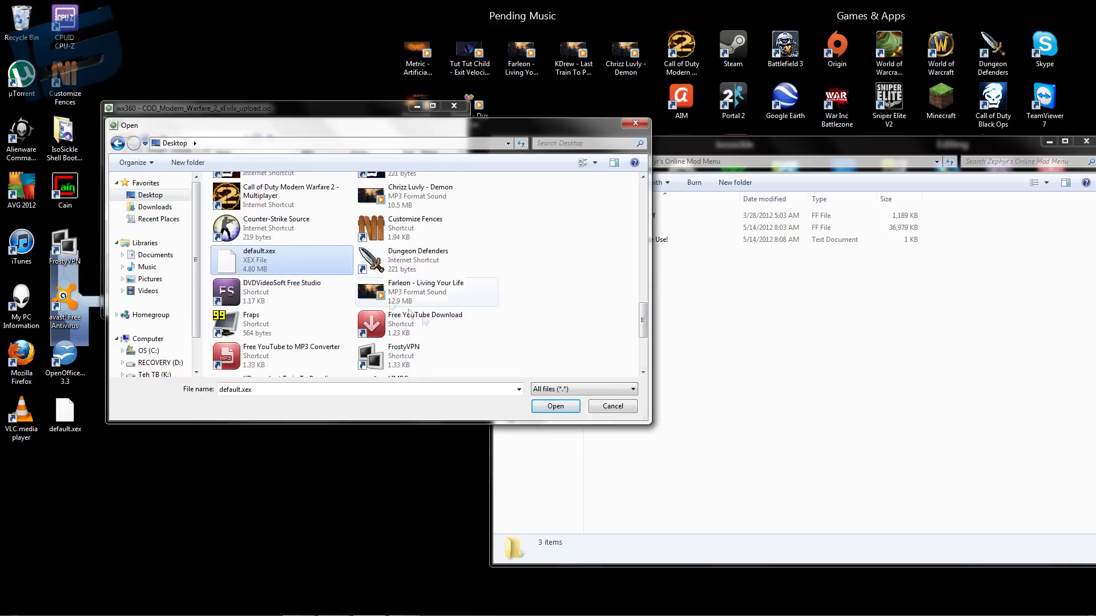
{"action": "left_click", "coordinate": [555, 407]}
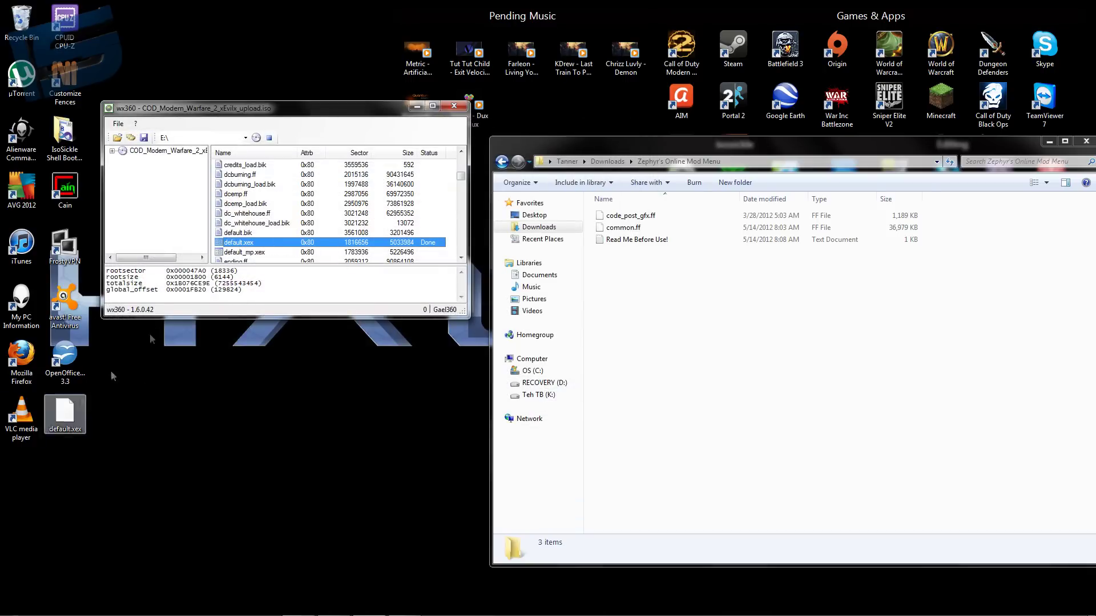
Close wx360 and move the mod menu folder window to the left
{"action": "left_click_drag", "start_coordinate": [463, 174], "coordinate": [462, 160]}
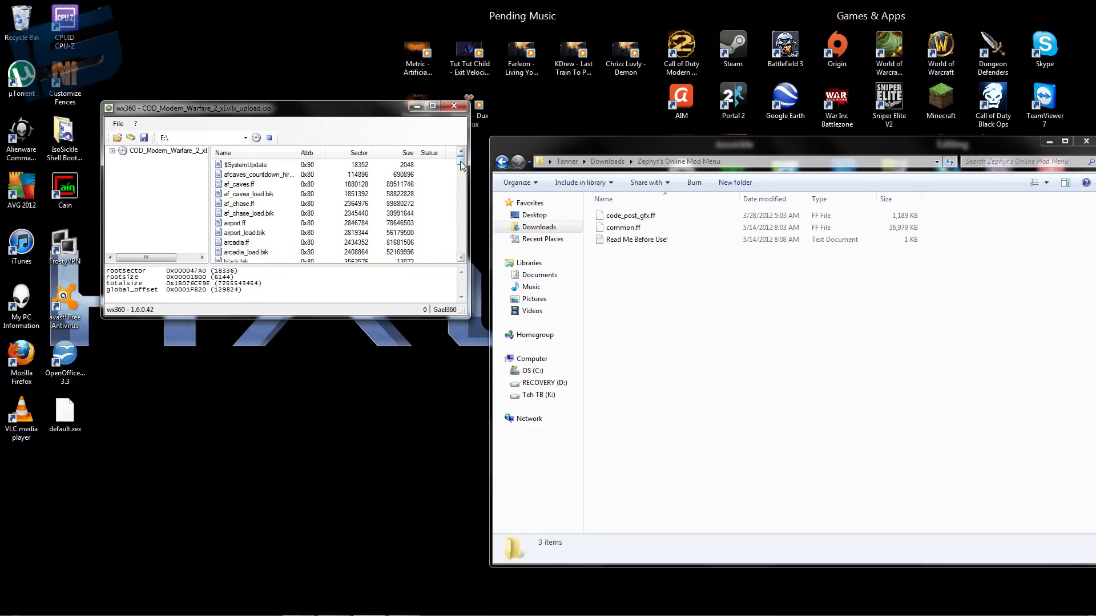
{"action": "left_click_drag", "start_coordinate": [461, 164], "coordinate": [459, 180]}
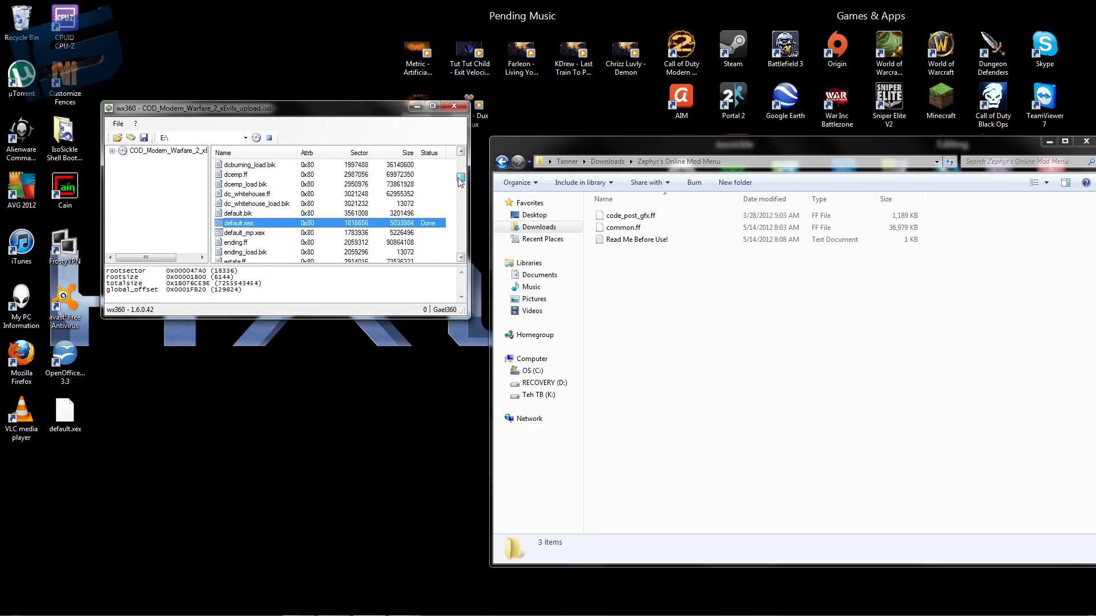
{"action": "mouse_move", "coordinate": [459, 181]}
{"action": "left_mouse_down"}
{"action": "mouse_move", "coordinate": [469, 254]}
{"action": "mouse_move", "coordinate": [460, 175]}
{"action": "left_mouse_up"}
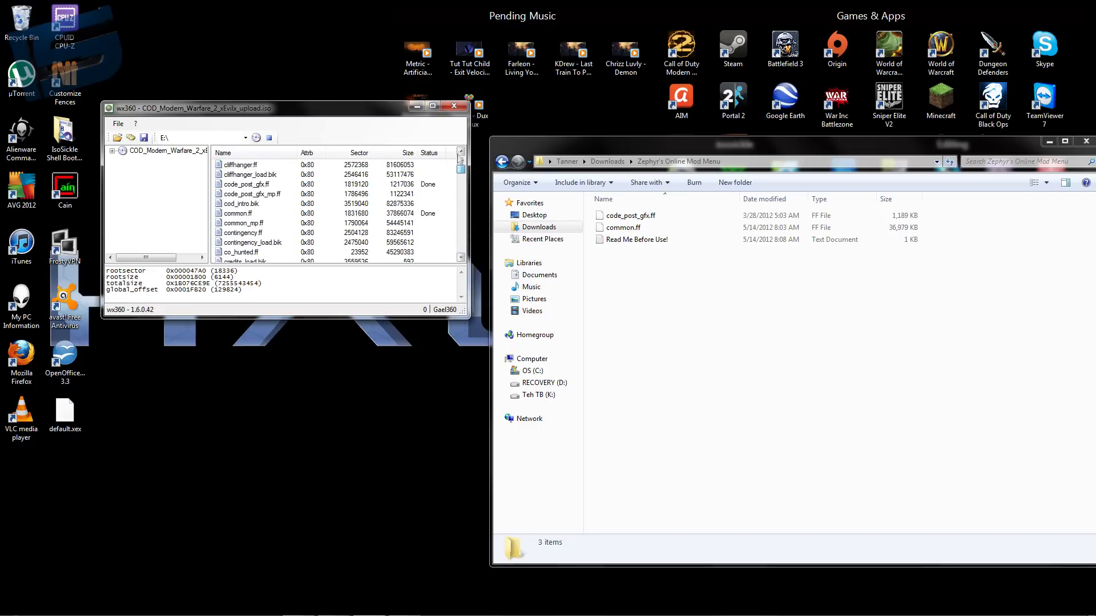
{"action": "left_click", "coordinate": [460, 108]}
{"action": "left_click_drag", "start_coordinate": [833, 150], "coordinate": [413, 163]}
Close the mod folder window, then delete the extracted default.xex from the desktop, confirming the Recycle Bin prompt
{"action": "left_click", "coordinate": [661, 152]}
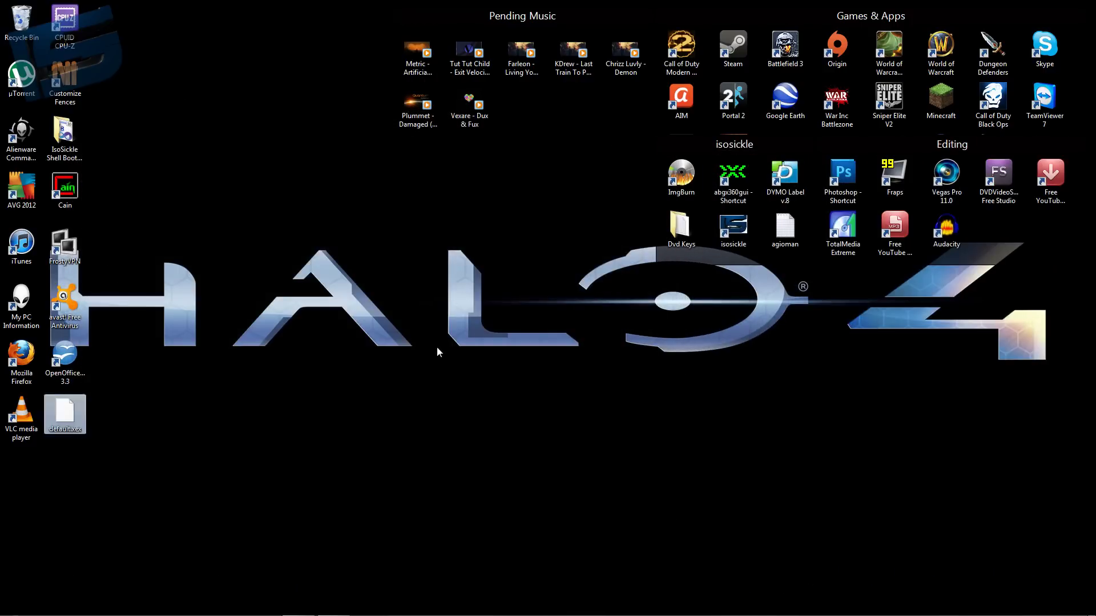
{"action": "right_click", "coordinate": [80, 413]}
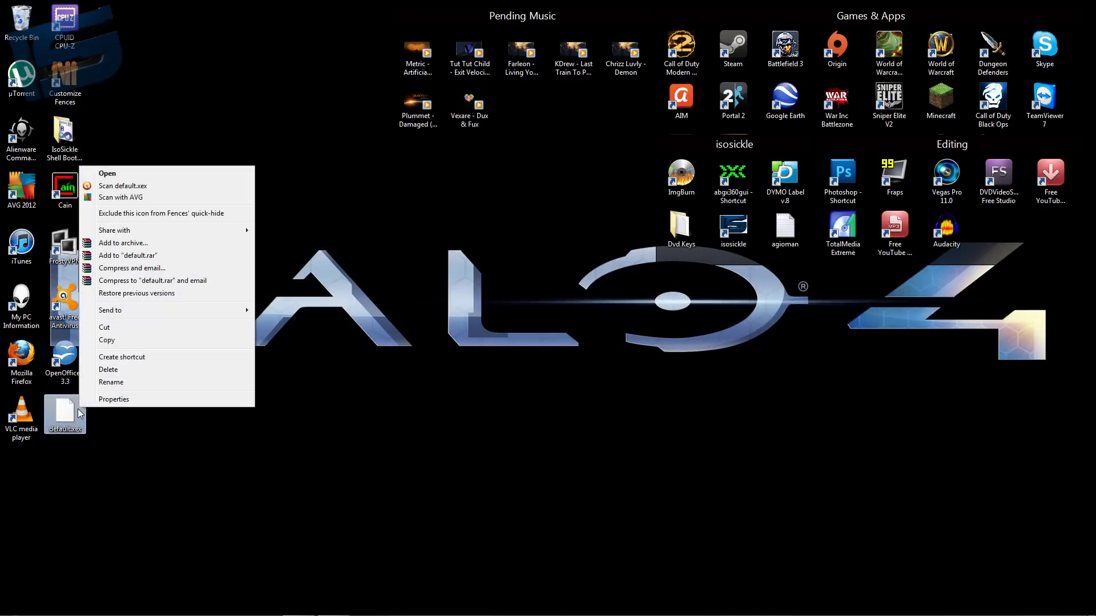
{"action": "left_click", "coordinate": [114, 371]}
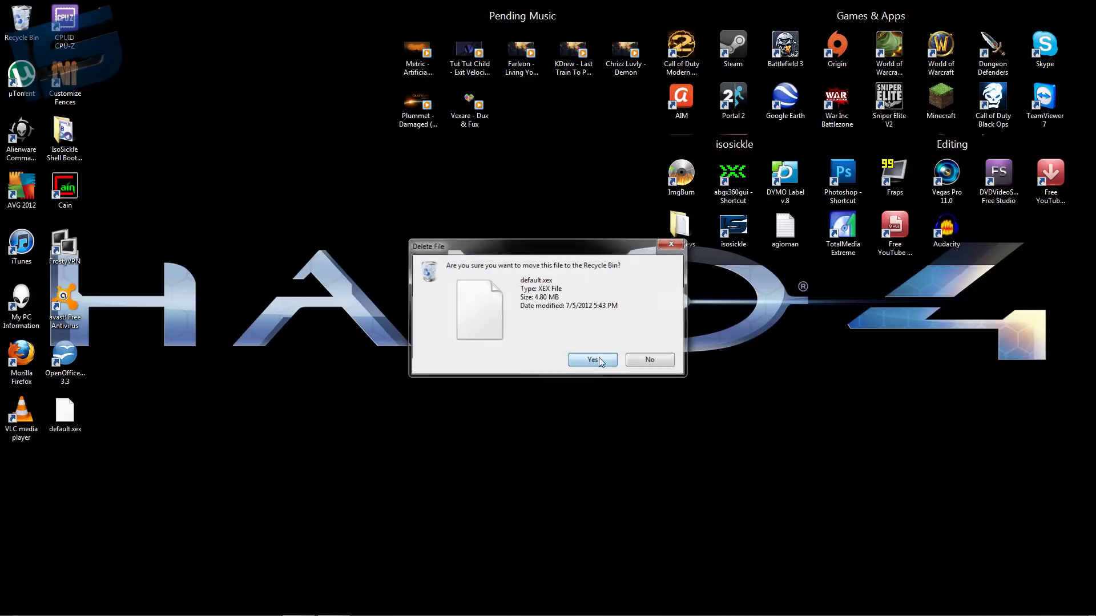
{"action": "left_click", "coordinate": [597, 358]}
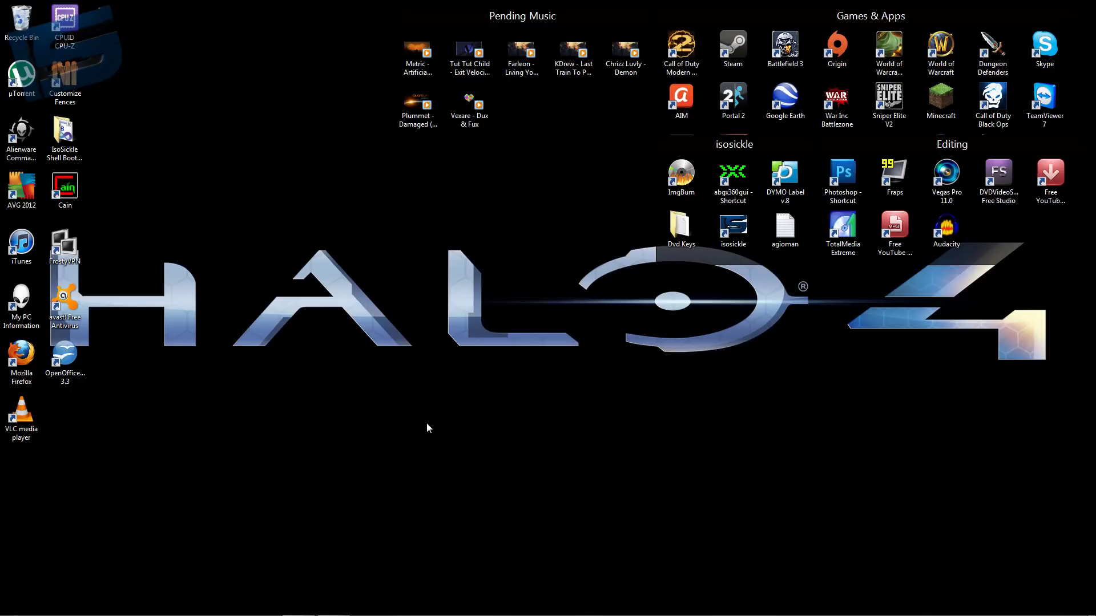
{"action": "left_click_drag", "start_coordinate": [402, 224], "coordinate": [546, 334]}
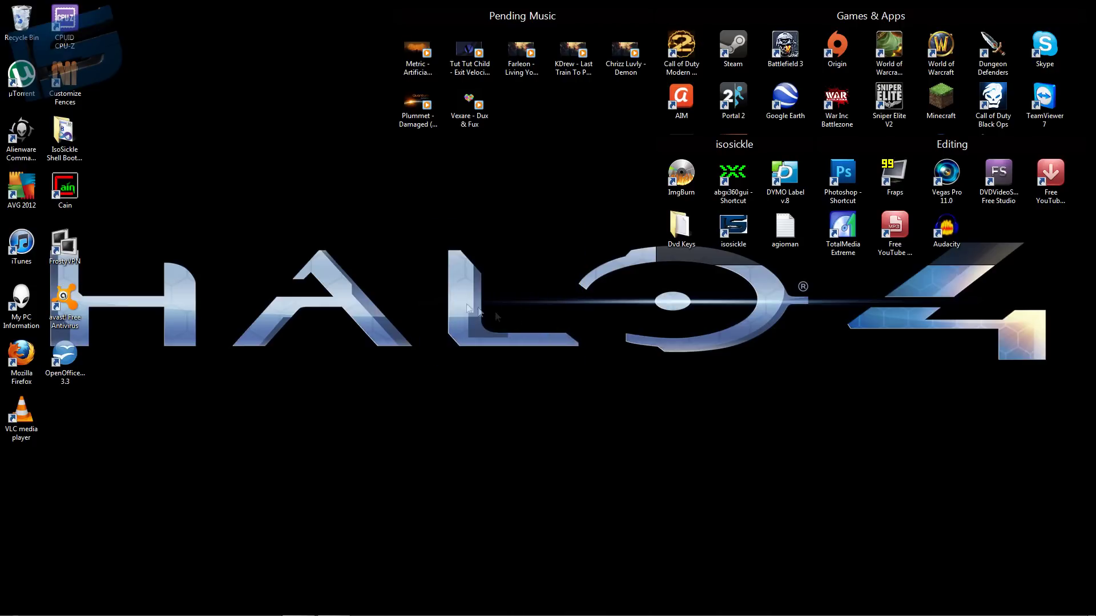